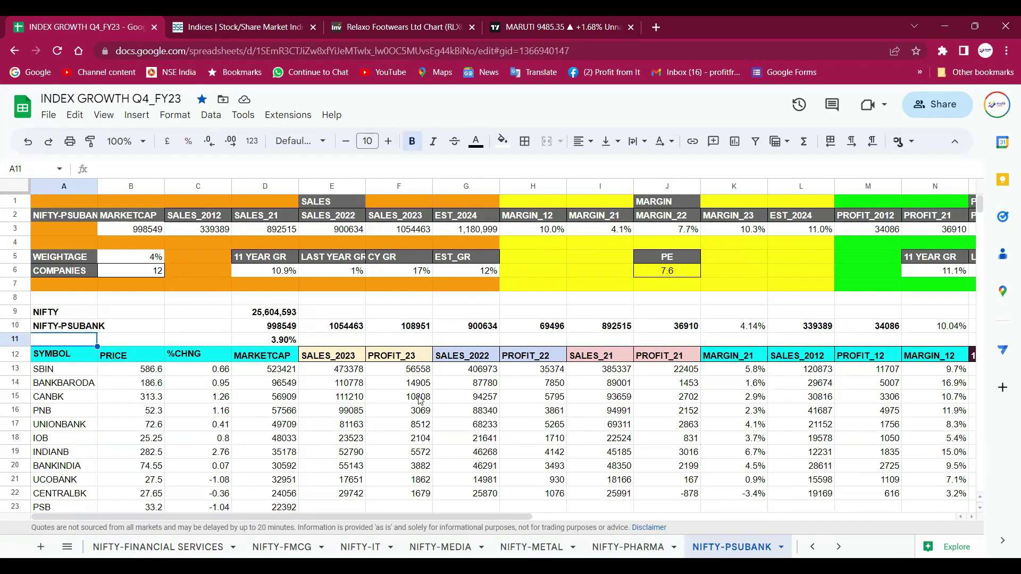
Step: Select the bank symbols in column A to count all 12 PSU banks
{"action": "scroll", "coordinate": [420, 400], "scroll_direction": "down", "scroll_amount": 1}
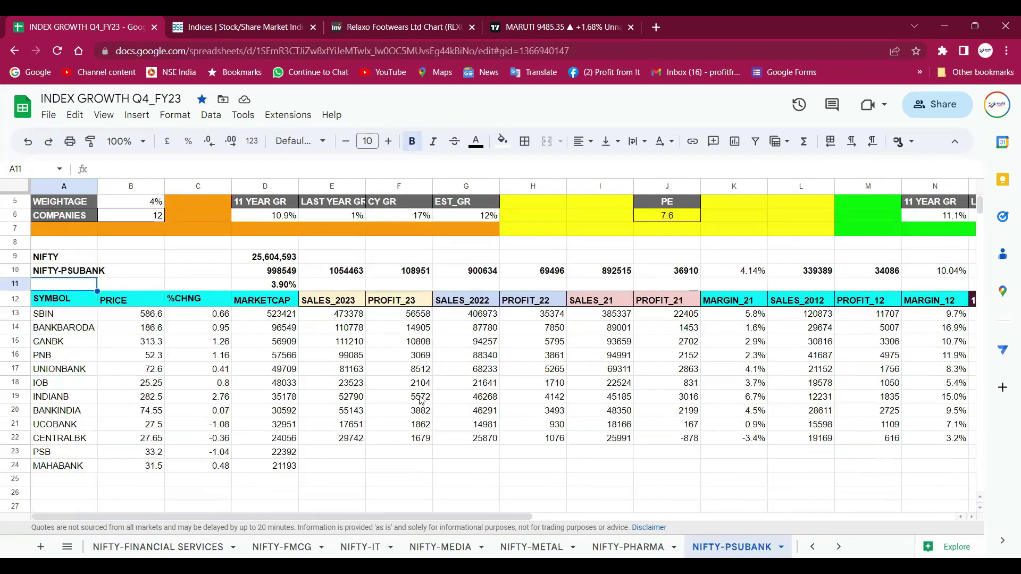
{"action": "scroll", "coordinate": [421, 400], "scroll_direction": "up", "scroll_amount": 1}
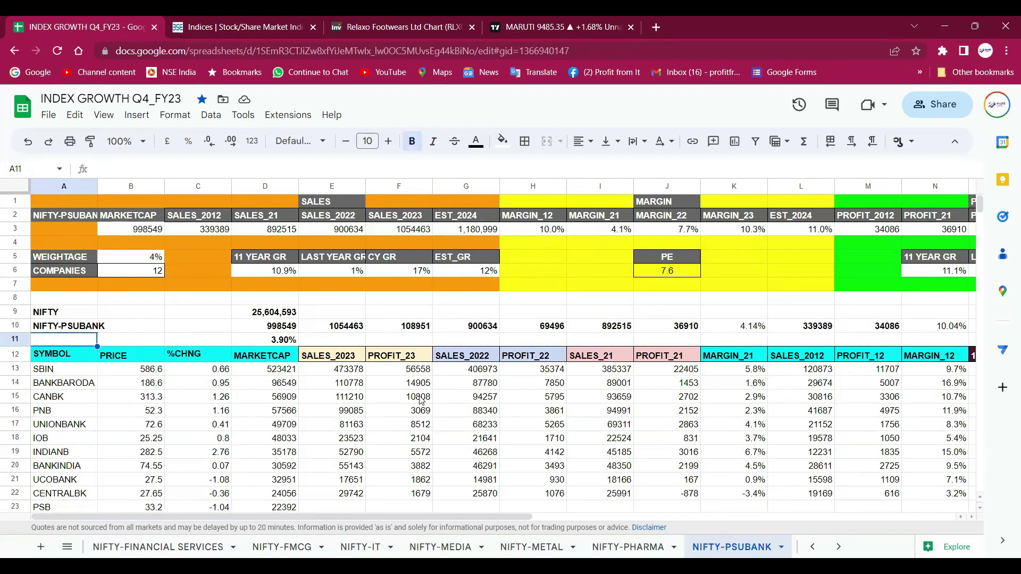
{"action": "scroll", "coordinate": [77, 383], "scroll_direction": "down", "scroll_amount": 1}
{"action": "left_click_drag", "start_coordinate": [63, 314], "coordinate": [64, 452]}
{"action": "key", "text": "shift+Down"}
{"action": "scroll", "coordinate": [342, 388], "scroll_direction": "up", "scroll_amount": 1}
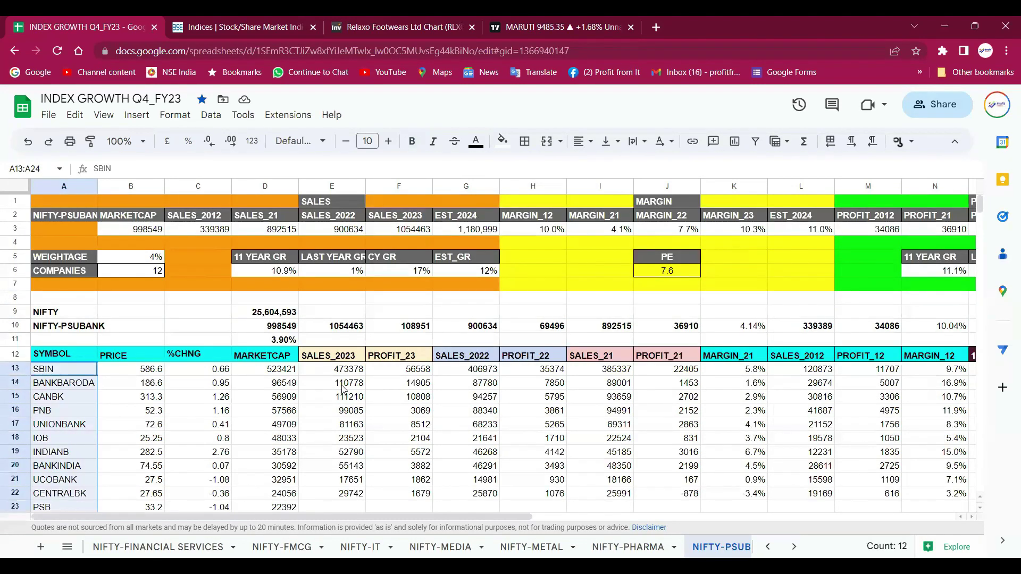
Step: Review the formulas in E13, E10, F3, D11 and D6, then go to NIFTY PRIVATE BANK
{"action": "left_click", "coordinate": [340, 373]}
{"action": "left_click", "coordinate": [350, 324]}
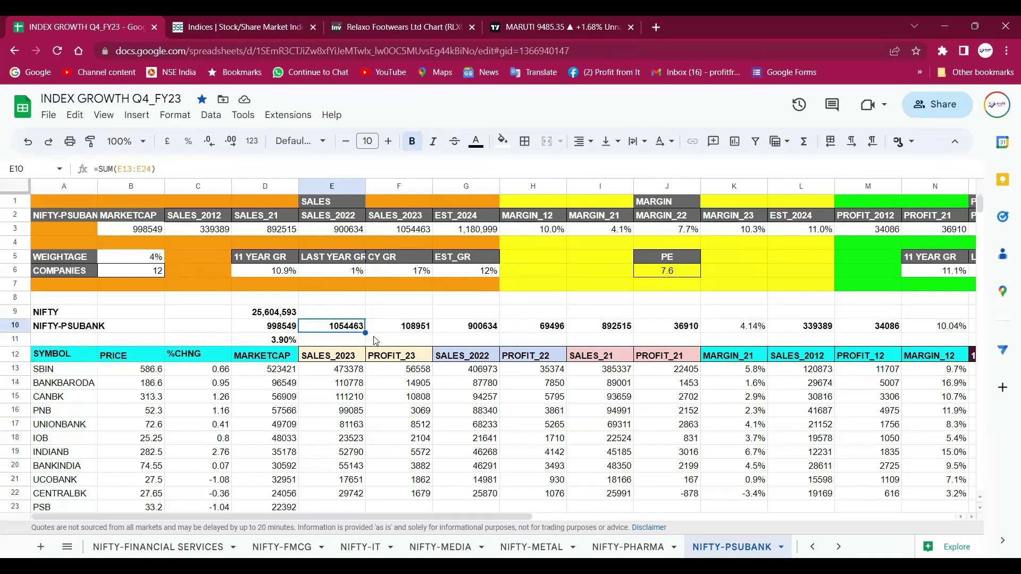
{"action": "left_click", "coordinate": [364, 375]}
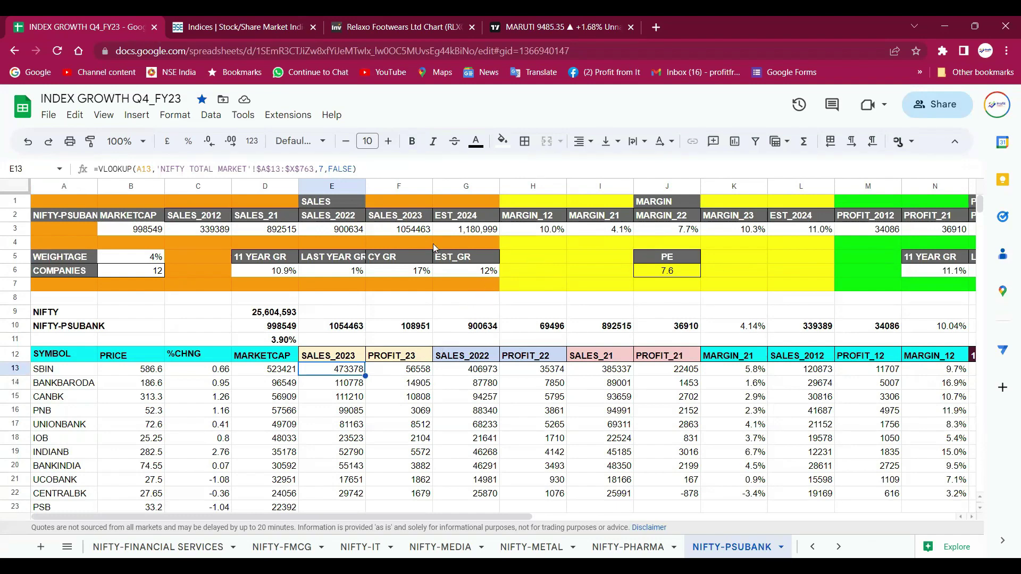
{"action": "left_click", "coordinate": [411, 232]}
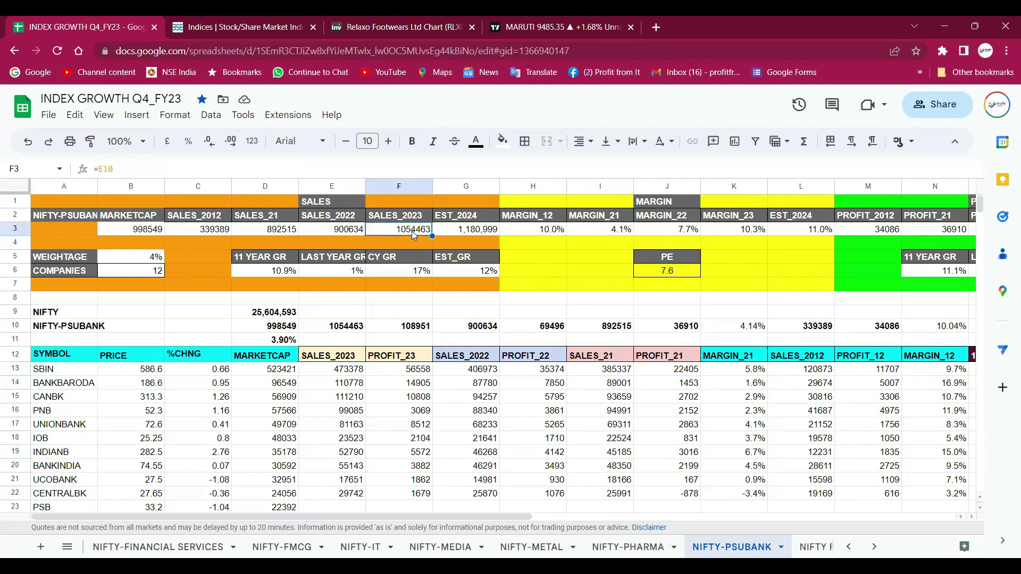
{"action": "left_click", "coordinate": [281, 342]}
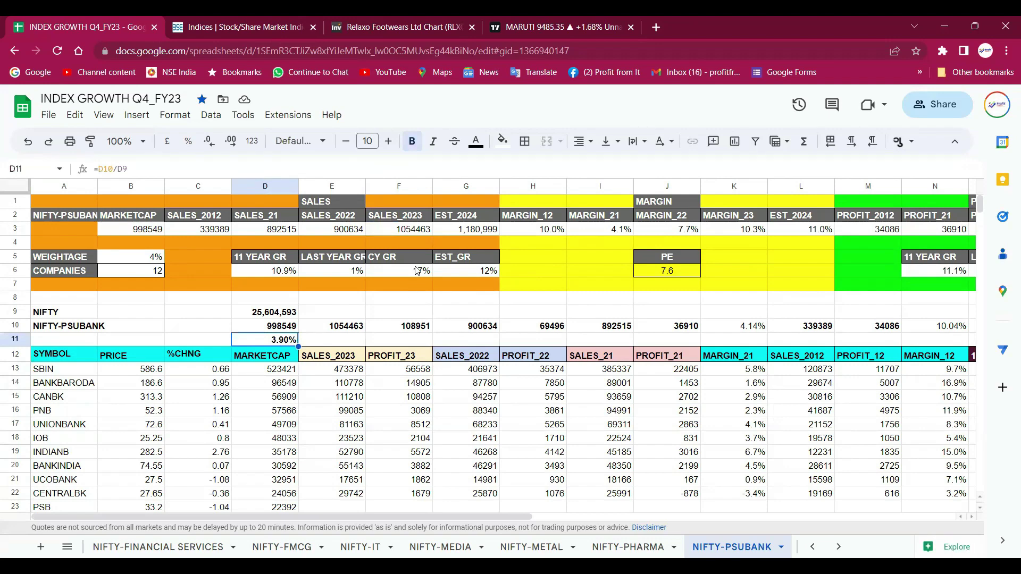
{"action": "left_click", "coordinate": [268, 272]}
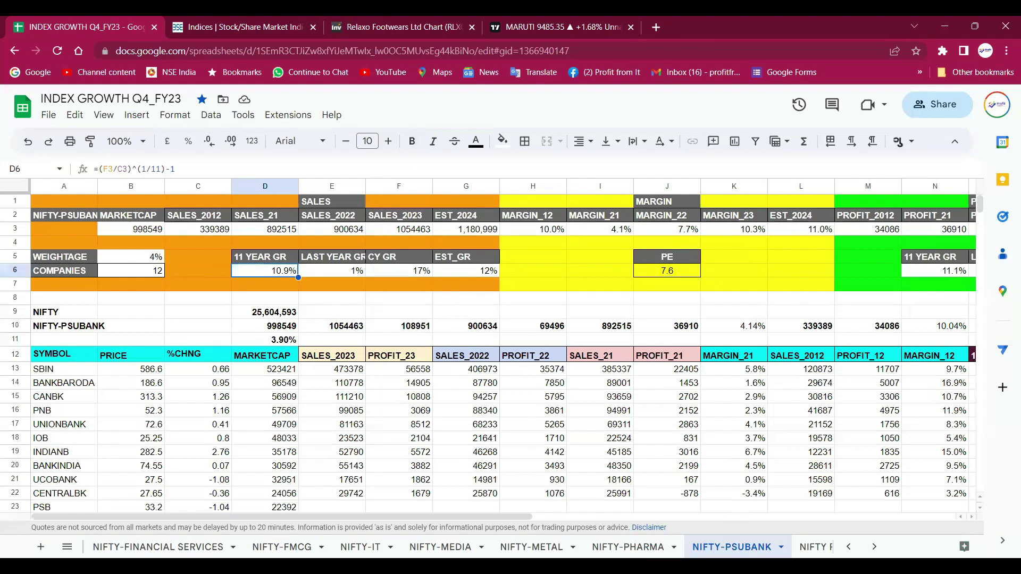
{"action": "left_click", "coordinate": [874, 546]}
{"action": "left_click", "coordinate": [141, 547]}
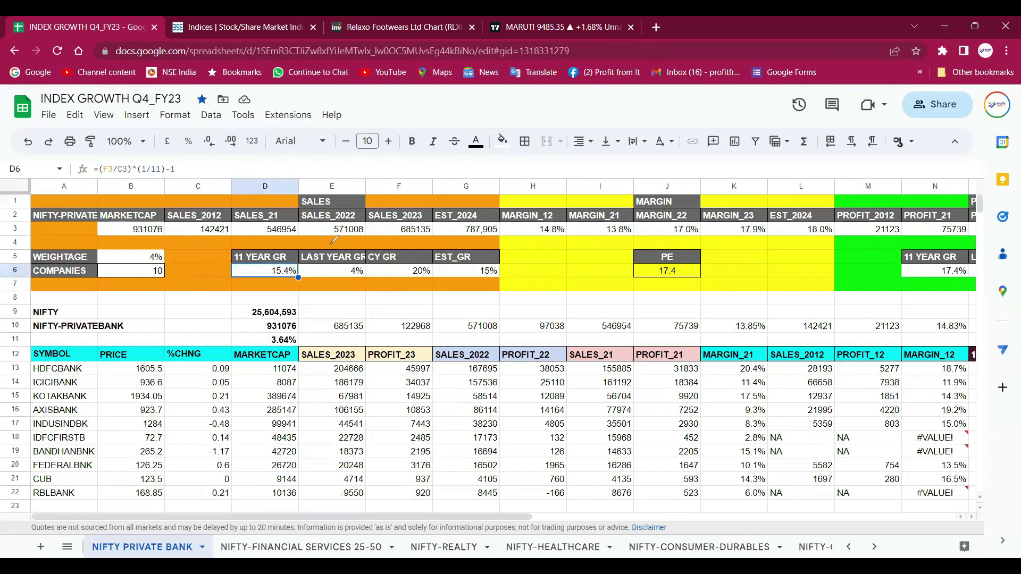
{"action": "left_click_drag", "start_coordinate": [290, 254], "coordinate": [297, 260]}
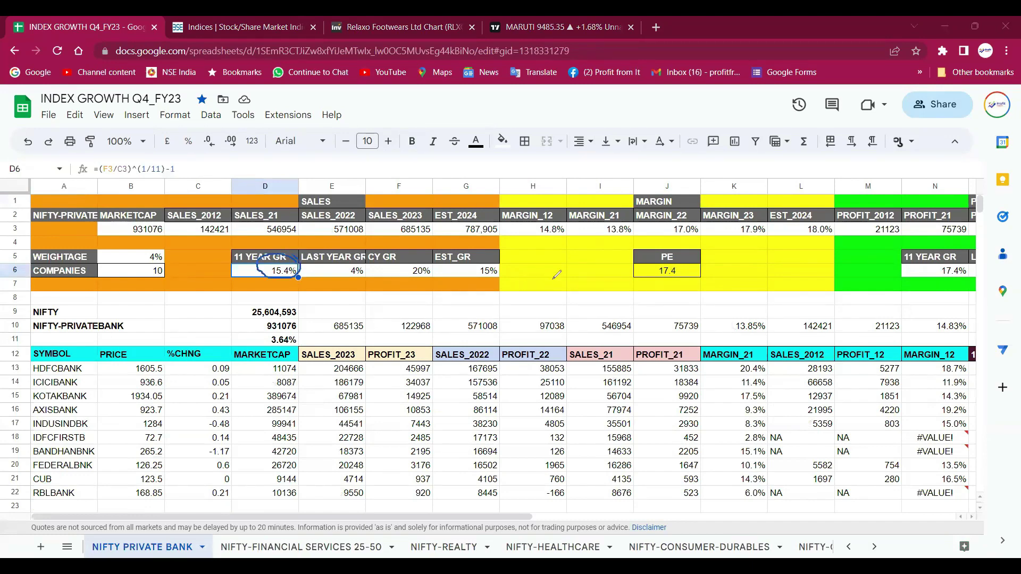
{"action": "mouse_move", "coordinate": [765, 253]}
{"action": "left_mouse_down"}
{"action": "mouse_move", "coordinate": [786, 276]}
{"action": "mouse_move", "coordinate": [809, 258]}
{"action": "left_mouse_up"}
{"action": "left_click_drag", "start_coordinate": [819, 247], "coordinate": [817, 265]}
{"action": "left_click_drag", "start_coordinate": [760, 293], "coordinate": [832, 276]}
{"action": "mouse_move", "coordinate": [761, 315]}
{"action": "left_mouse_down"}
{"action": "mouse_move", "coordinate": [760, 324]}
{"action": "mouse_move", "coordinate": [793, 317]}
{"action": "left_mouse_up"}
{"action": "left_click", "coordinate": [777, 310]}
{"action": "left_click", "coordinate": [804, 317]}
{"action": "mouse_move", "coordinate": [826, 263]}
{"action": "left_mouse_down"}
{"action": "mouse_move", "coordinate": [867, 242]}
{"action": "mouse_move", "coordinate": [857, 266]}
{"action": "mouse_move", "coordinate": [878, 261]}
{"action": "left_mouse_up"}
{"action": "left_click_drag", "start_coordinate": [823, 311], "coordinate": [873, 304]}
{"action": "mouse_move", "coordinate": [881, 296]}
{"action": "left_mouse_down"}
{"action": "mouse_move", "coordinate": [882, 310]}
{"action": "mouse_move", "coordinate": [892, 302]}
{"action": "left_mouse_up"}
{"action": "left_click_drag", "start_coordinate": [899, 297], "coordinate": [900, 308]}
{"action": "left_click", "coordinate": [909, 307]}
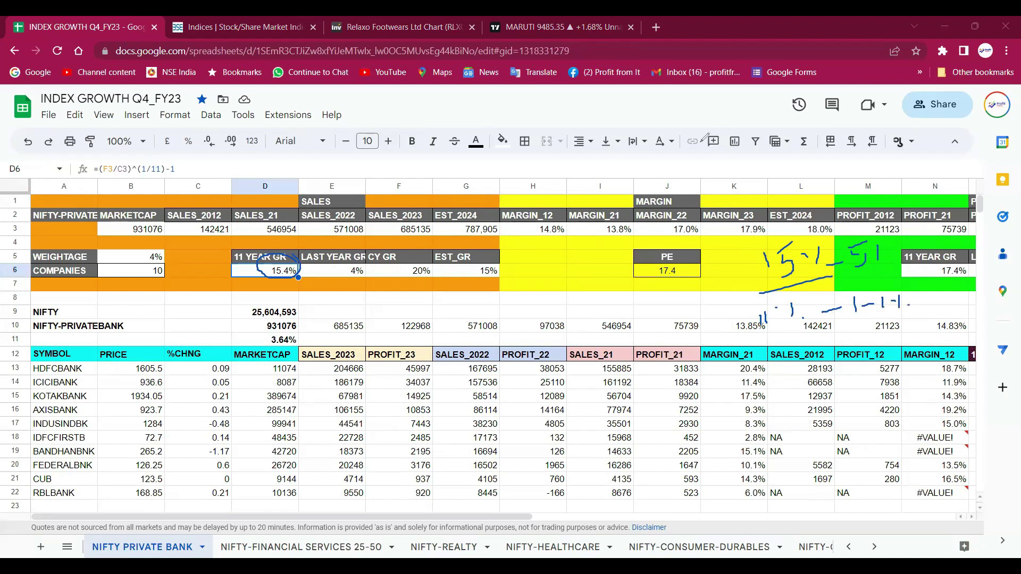
{"action": "key", "text": "e"}
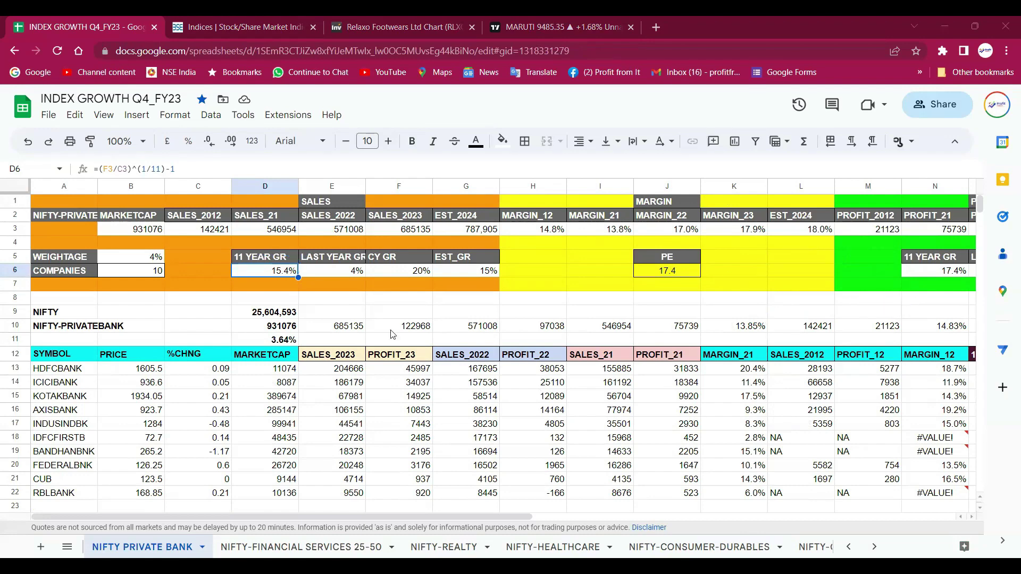
Step: On NIFTY-PSUBANK, check the E6 growth formula and circle the 1% and 17% growth figures
{"action": "scroll", "coordinate": [257, 547], "scroll_direction": "up", "scroll_amount": 3}
{"action": "left_click", "coordinate": [731, 547]}
{"action": "left_click", "coordinate": [342, 272]}
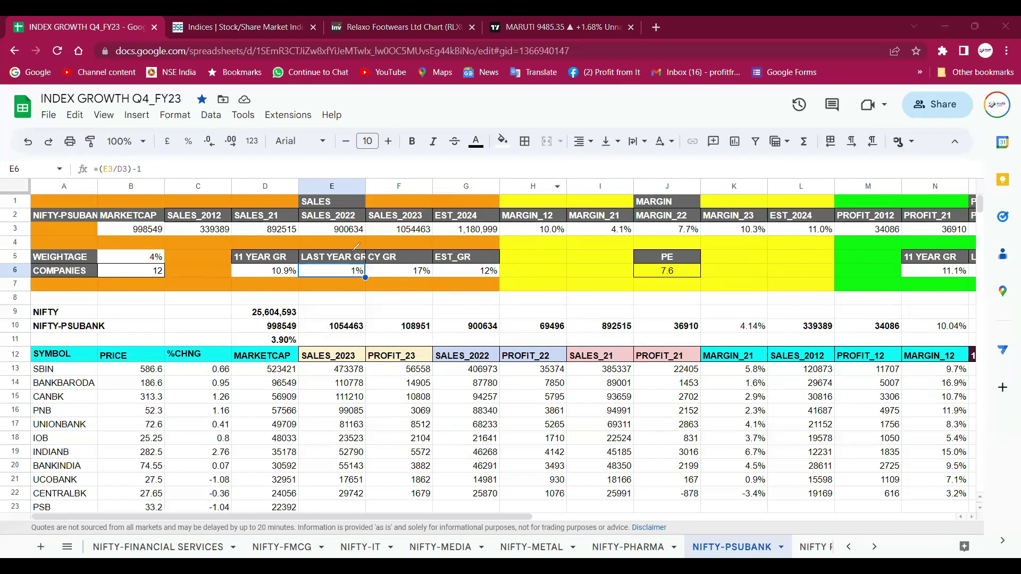
{"action": "mouse_move", "coordinate": [357, 254]}
{"action": "left_mouse_down"}
{"action": "mouse_move", "coordinate": [362, 287]}
{"action": "mouse_move", "coordinate": [369, 263]}
{"action": "left_mouse_up"}
{"action": "mouse_move", "coordinate": [434, 269]}
{"action": "left_mouse_down"}
{"action": "mouse_move", "coordinate": [414, 256]}
{"action": "mouse_move", "coordinate": [422, 286]}
{"action": "mouse_move", "coordinate": [435, 285]}
{"action": "mouse_move", "coordinate": [433, 266]}
{"action": "left_mouse_up"}
Step: On NIFTY PRIVATE BANK, compare last-year, current-year and 15% estimated sales growth in E6:G6
{"action": "key", "text": "ctrl+Page_Down"}
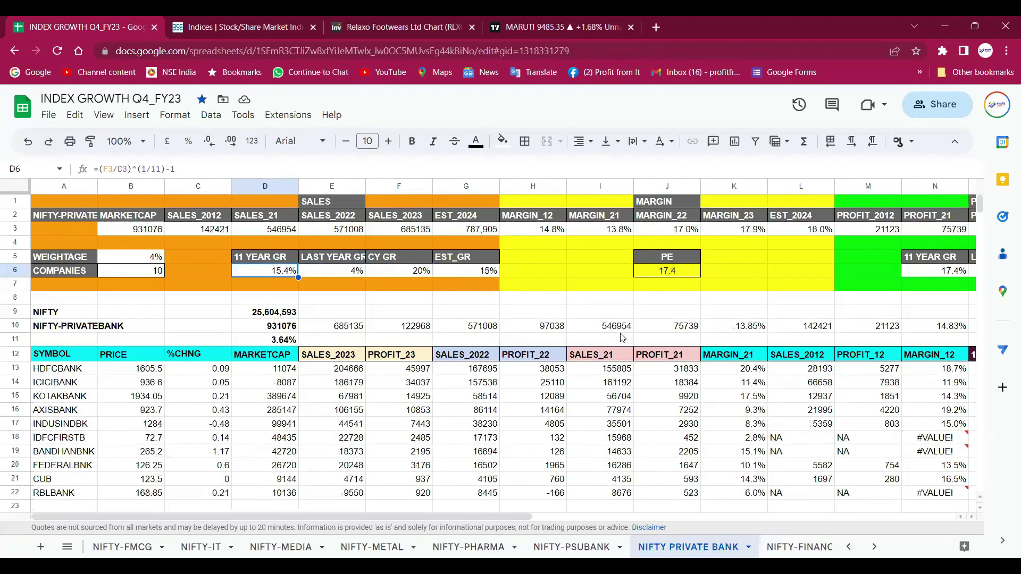
{"action": "left_click", "coordinate": [351, 272]}
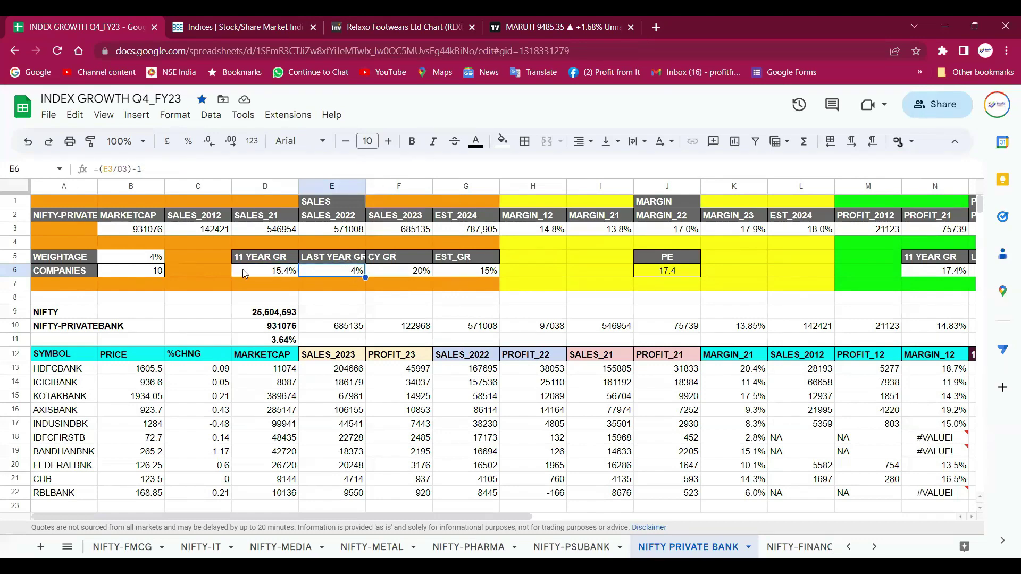
{"action": "left_click", "coordinate": [410, 274]}
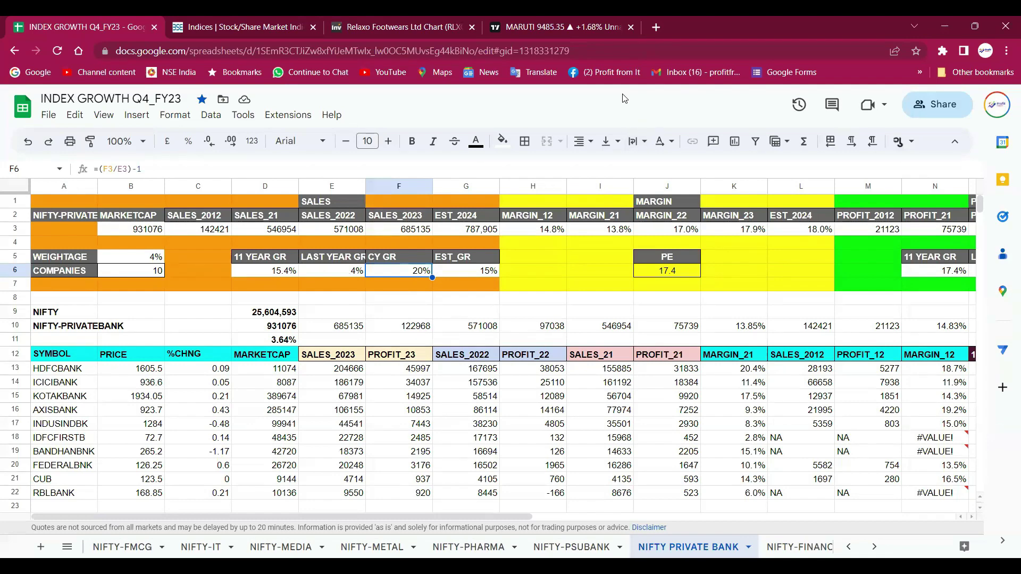
{"action": "mouse_move", "coordinate": [286, 291]}
{"action": "left_mouse_down"}
{"action": "mouse_move", "coordinate": [433, 297]}
{"action": "mouse_move", "coordinate": [449, 250]}
{"action": "mouse_move", "coordinate": [273, 260]}
{"action": "mouse_move", "coordinate": [345, 301]}
{"action": "left_mouse_up"}
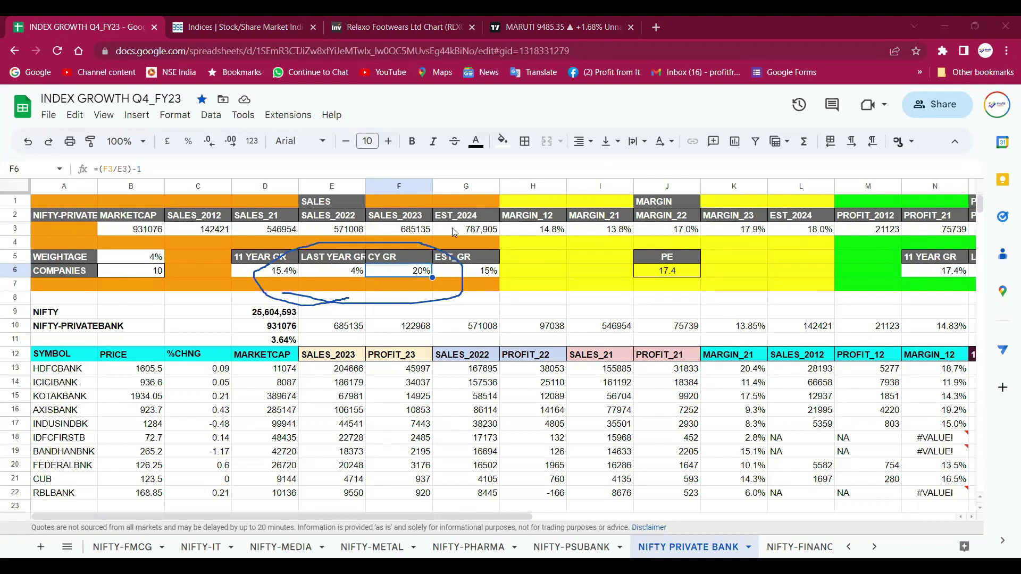
{"action": "left_click", "coordinate": [483, 276]}
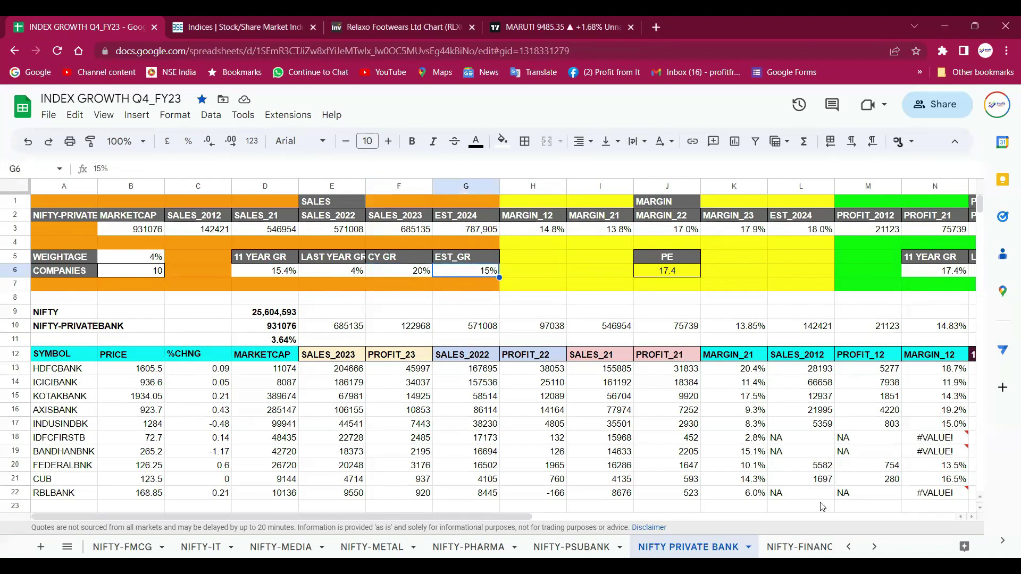
{"action": "key", "text": "ctrl+shift+Page_Up"}
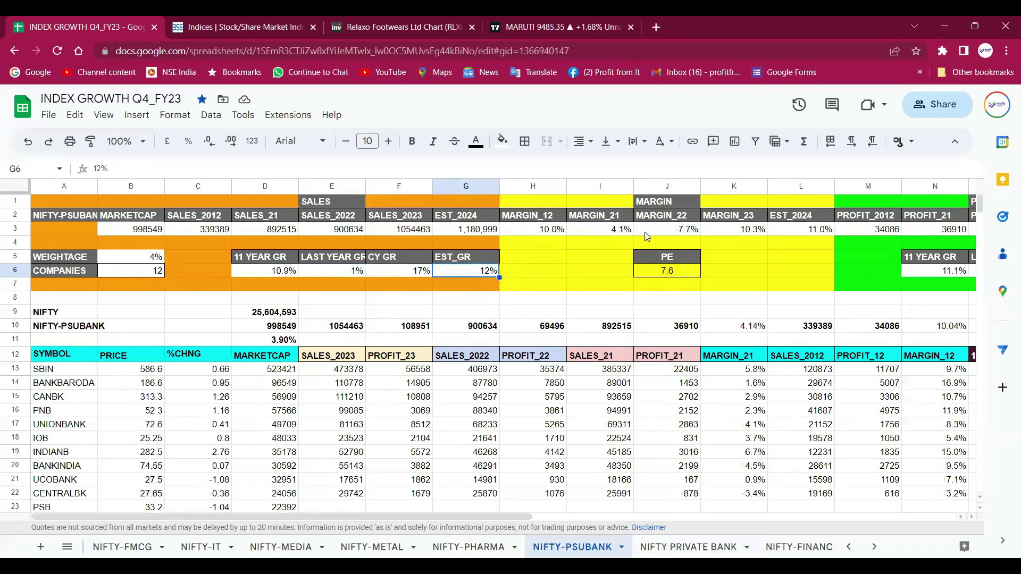
{"action": "left_click", "coordinate": [552, 233]}
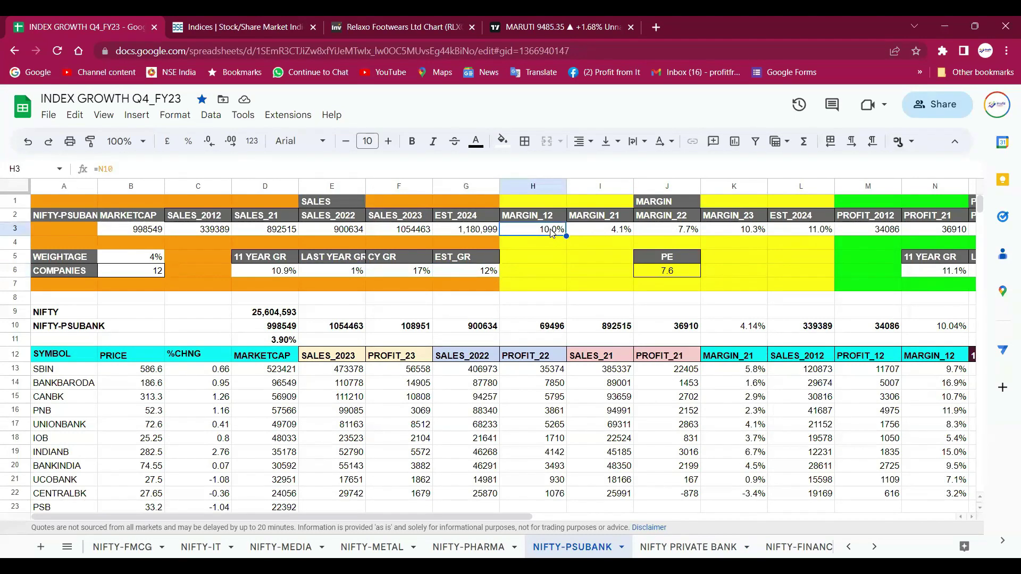
{"action": "left_click", "coordinate": [610, 233]}
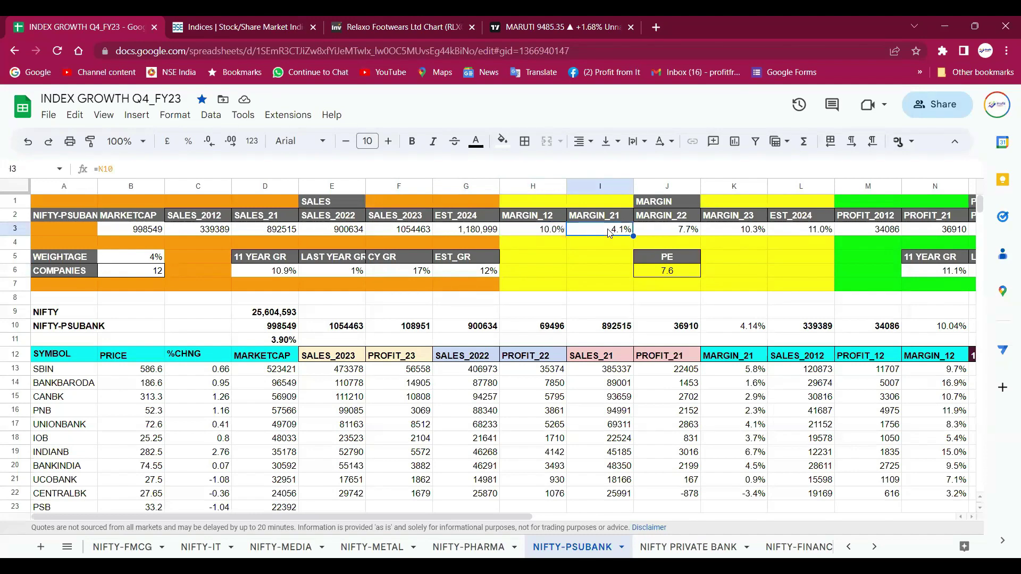
{"action": "left_click", "coordinate": [682, 237]}
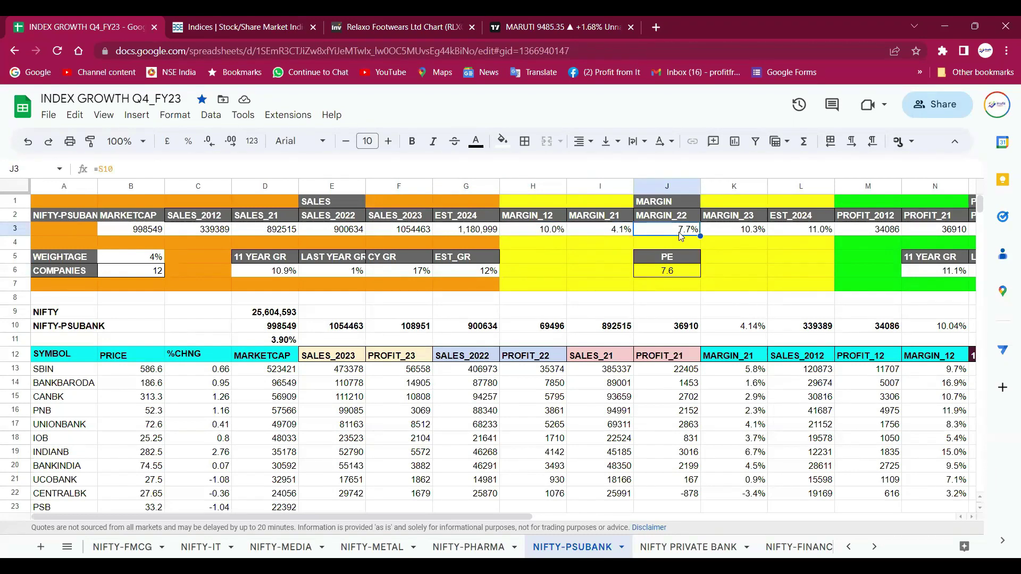
{"action": "left_click", "coordinate": [737, 232]}
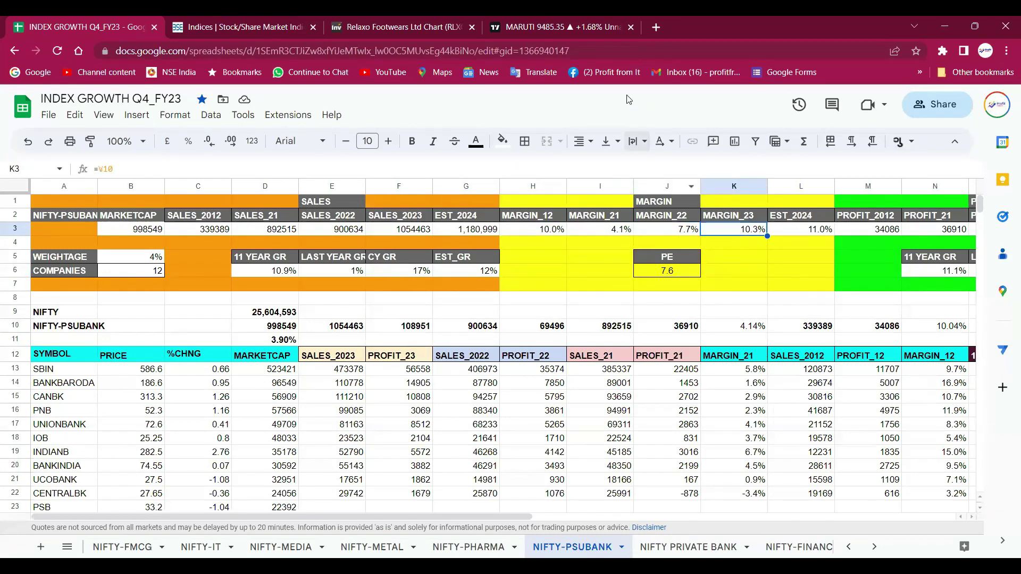
{"action": "mouse_move", "coordinate": [781, 202]}
{"action": "left_mouse_down"}
{"action": "mouse_move", "coordinate": [691, 252]}
{"action": "mouse_move", "coordinate": [779, 196]}
{"action": "left_mouse_up"}
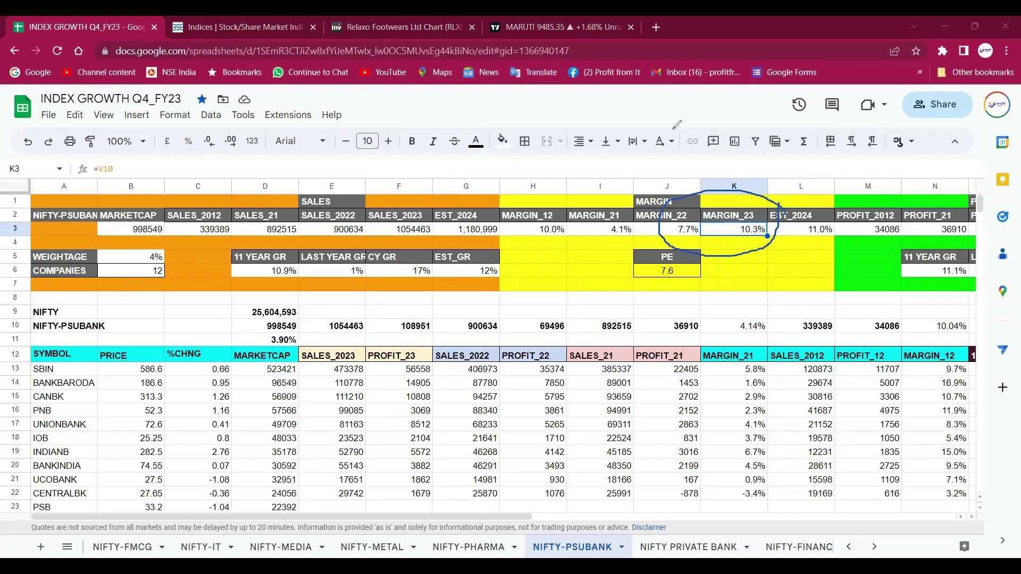
{"action": "key", "text": "e"}
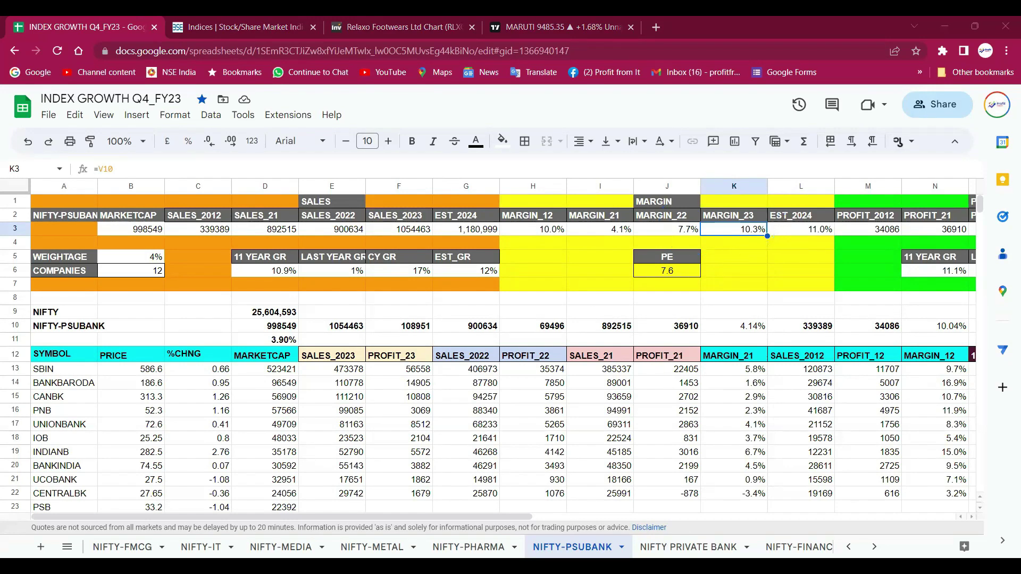
{"action": "left_click", "coordinate": [688, 546]}
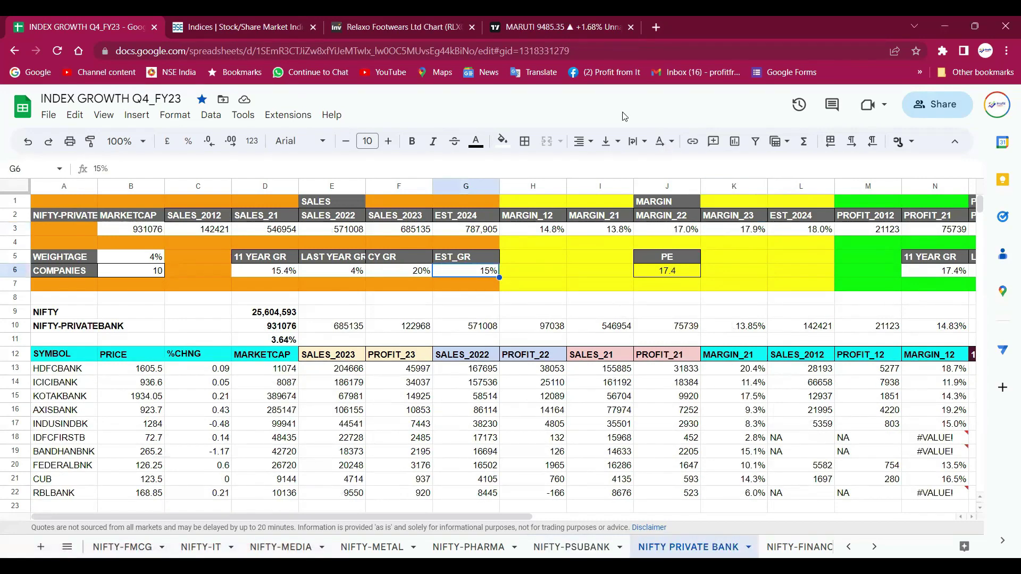
{"action": "left_click_drag", "start_coordinate": [553, 210], "coordinate": [567, 211]}
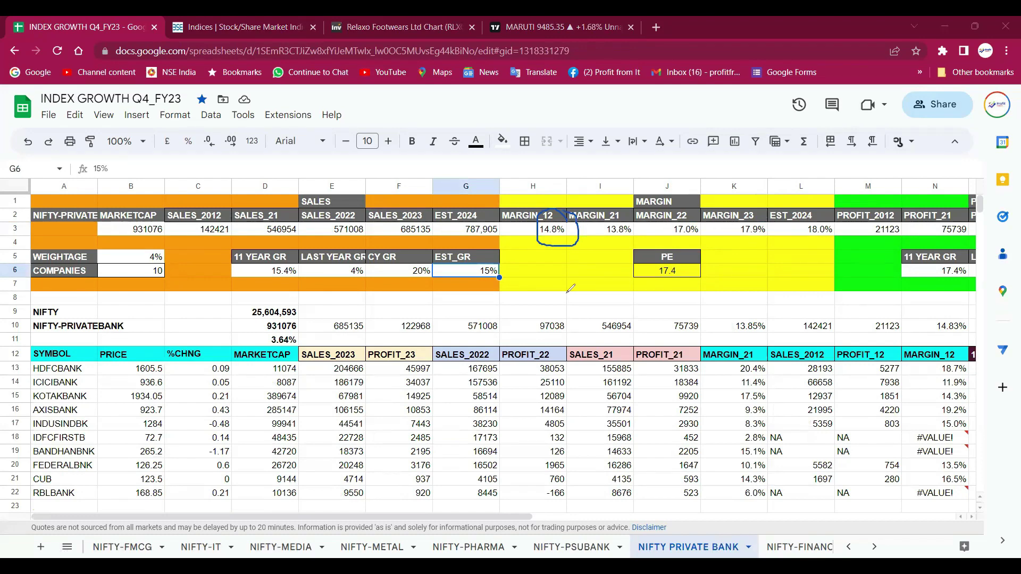
{"action": "left_click_drag", "start_coordinate": [591, 244], "coordinate": [692, 240]}
{"action": "mouse_move", "coordinate": [769, 215]}
{"action": "left_mouse_down"}
{"action": "mouse_move", "coordinate": [752, 247]}
{"action": "mouse_move", "coordinate": [772, 222]}
{"action": "left_mouse_up"}
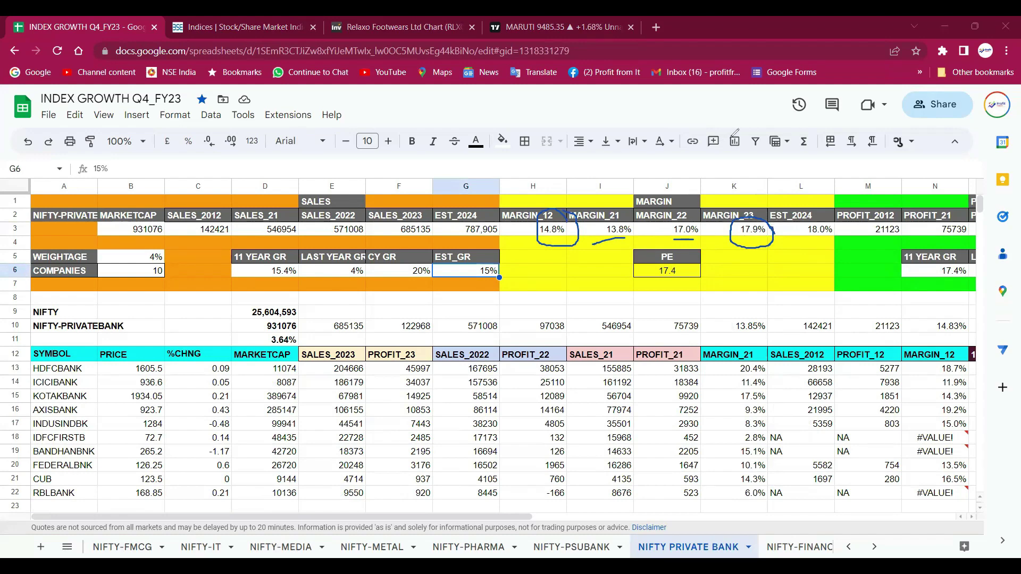
{"action": "mouse_move", "coordinate": [733, 261]}
{"action": "left_mouse_down"}
{"action": "mouse_move", "coordinate": [647, 238]}
{"action": "mouse_move", "coordinate": [678, 292]}
{"action": "mouse_move", "coordinate": [733, 254]}
{"action": "mouse_move", "coordinate": [730, 271]}
{"action": "left_mouse_up"}
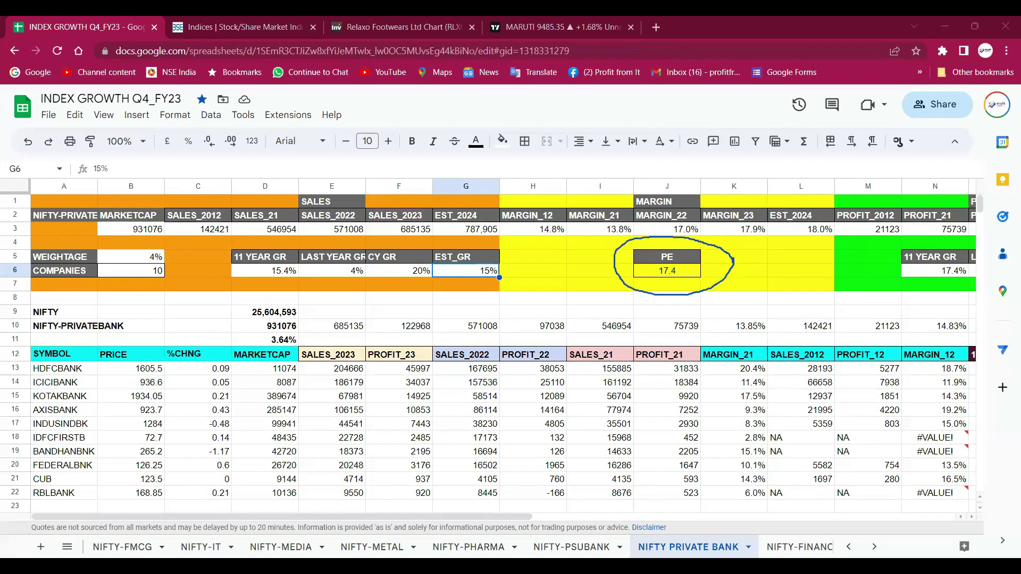
{"action": "key", "text": "ctrl+shift+Page_Up"}
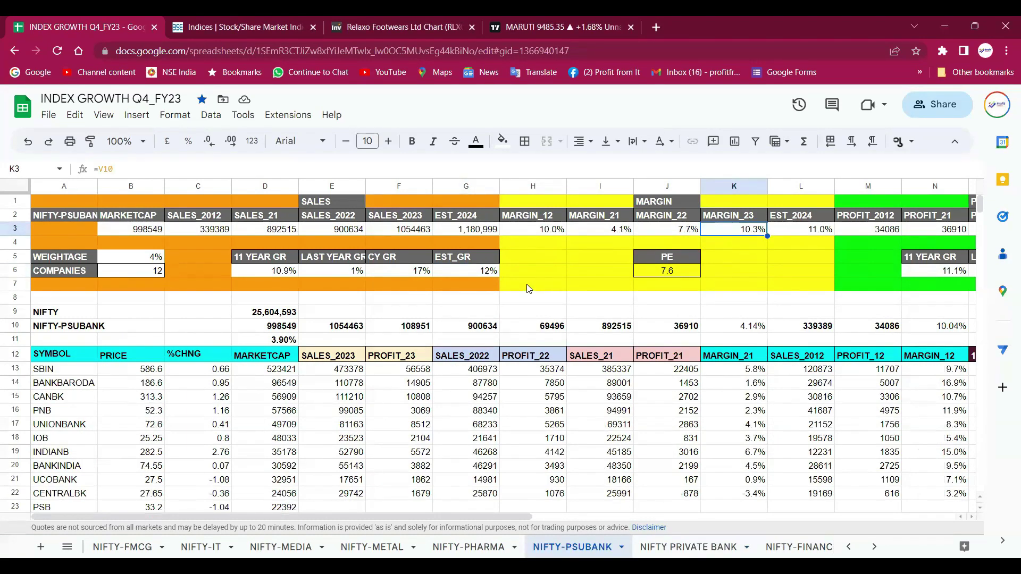
Step: Annotate the PSU bank index PE of 7.6 in J6 with pen circles and an arrow
{"action": "scroll", "coordinate": [669, 237], "scroll_direction": "down", "scroll_amount": 2}
{"action": "scroll", "coordinate": [668, 237], "scroll_direction": "up", "scroll_amount": 2}
{"action": "left_click", "coordinate": [670, 272]}
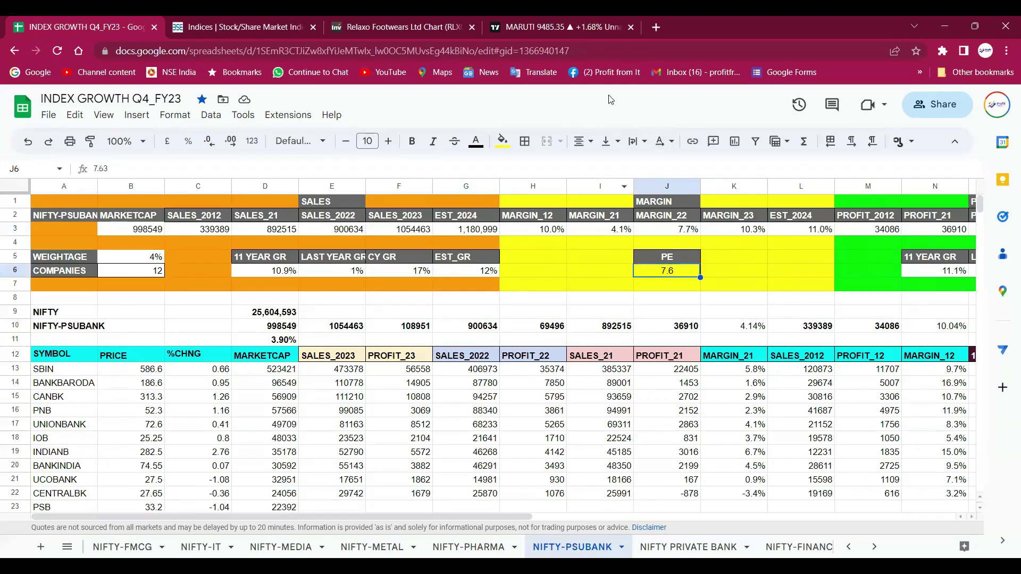
{"action": "left_click_drag", "start_coordinate": [702, 248], "coordinate": [714, 257]}
{"action": "mouse_move", "coordinate": [592, 271]}
{"action": "left_mouse_down"}
{"action": "mouse_move", "coordinate": [535, 272]}
{"action": "mouse_move", "coordinate": [549, 281]}
{"action": "left_mouse_up"}
{"action": "mouse_move", "coordinate": [713, 256]}
{"action": "left_mouse_down"}
{"action": "mouse_move", "coordinate": [744, 239]}
{"action": "mouse_move", "coordinate": [748, 248]}
{"action": "left_mouse_up"}
Step: Erase the pen markings and select F13:F22 to confirm the profits sum to 108,951
{"action": "key", "text": "e"}
{"action": "scroll", "coordinate": [425, 324], "scroll_direction": "down", "scroll_amount": 3}
{"action": "left_click_drag", "start_coordinate": [413, 265], "coordinate": [415, 394]}
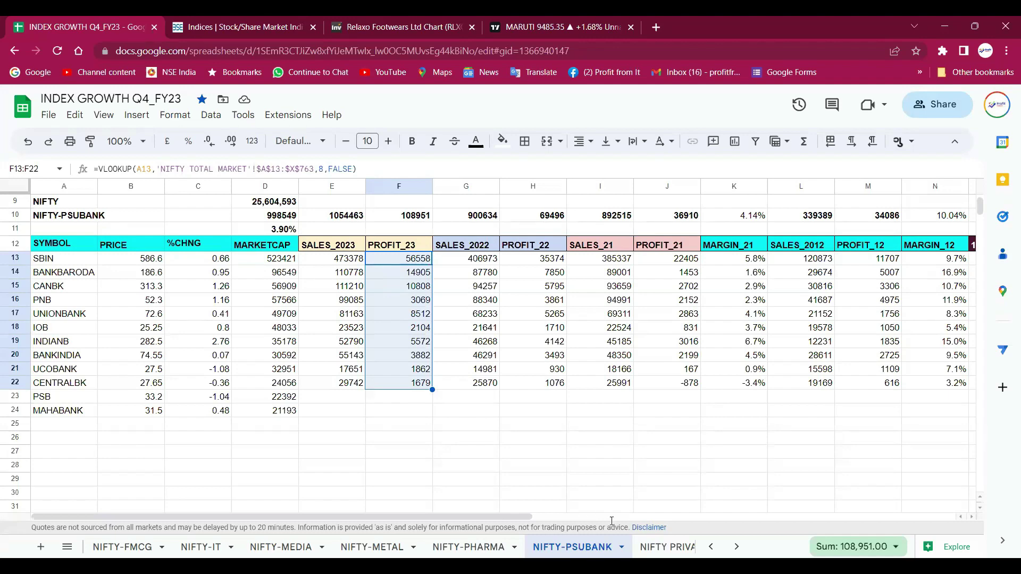
Step: Check the private bank PE of 17.38, 2024 margin 18.0%, profit 141,823 and 11-year profit growth
{"action": "left_click", "coordinate": [664, 547]}
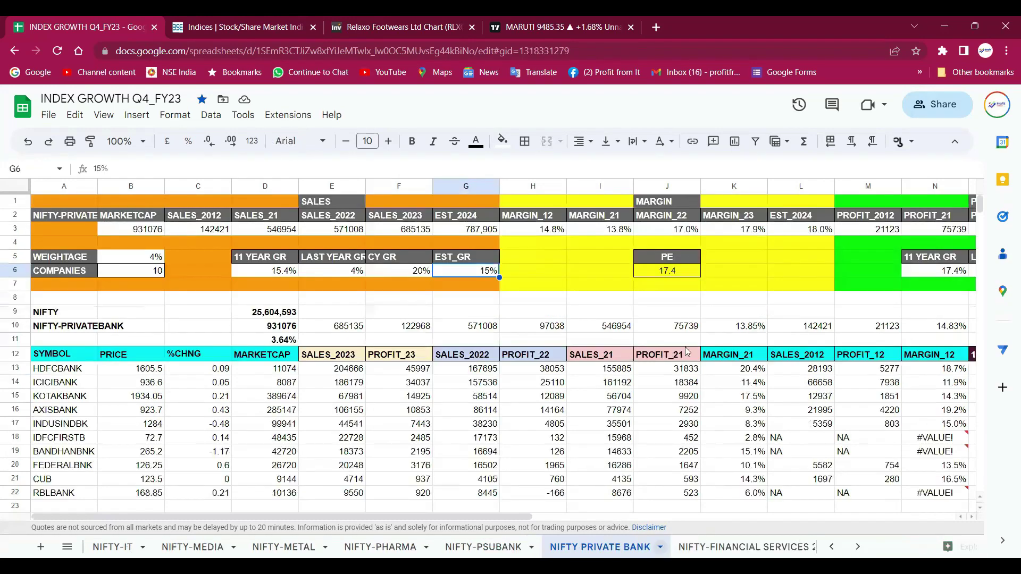
{"action": "left_click", "coordinate": [677, 270]}
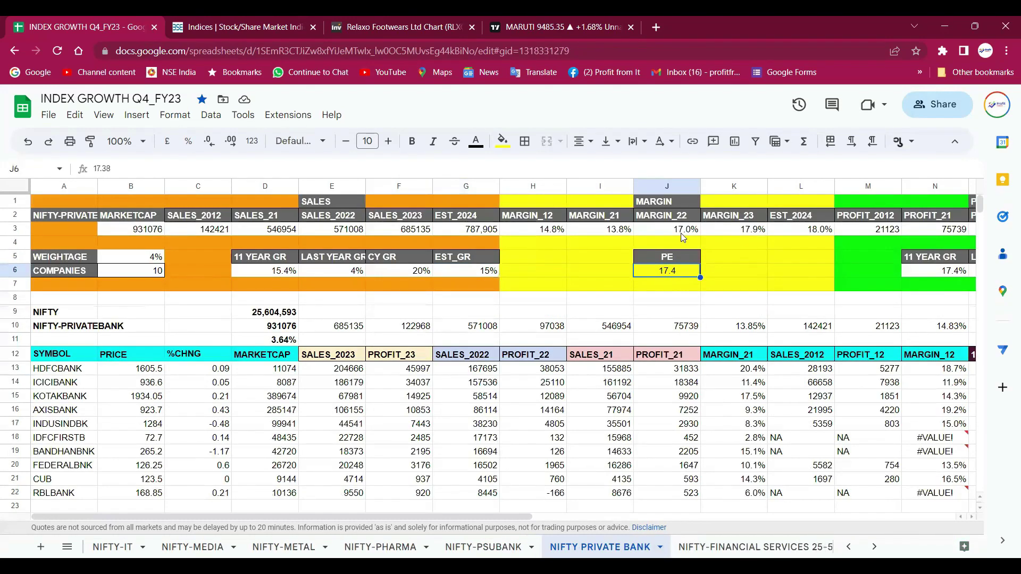
{"action": "left_click", "coordinate": [808, 232]}
{"action": "key", "text": "Right"}
{"action": "key", "text": "Right"}
{"action": "key", "text": "Right"}
{"action": "key", "text": "Right"}
{"action": "key", "text": "Right"}
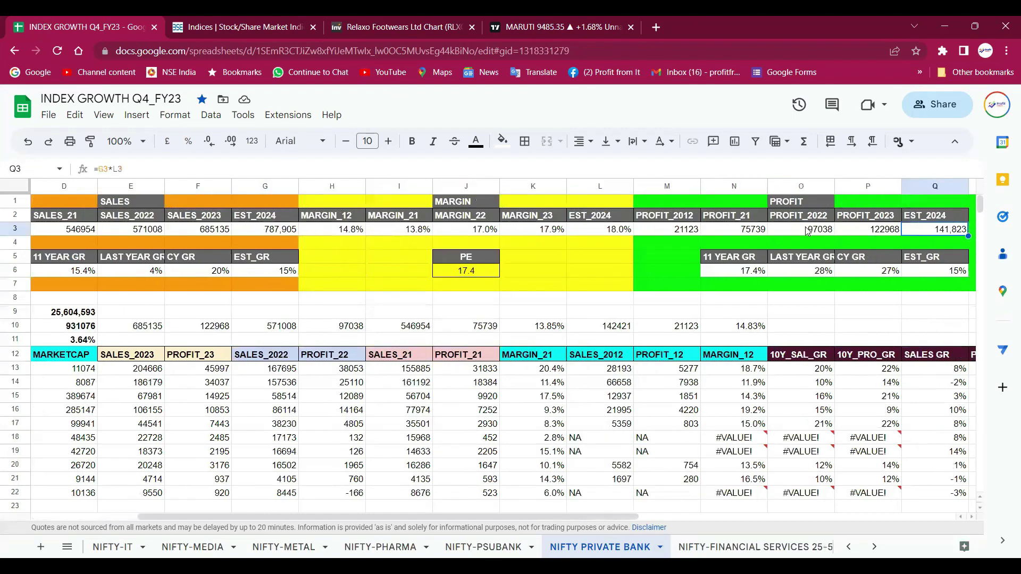
{"action": "left_click", "coordinate": [750, 274]}
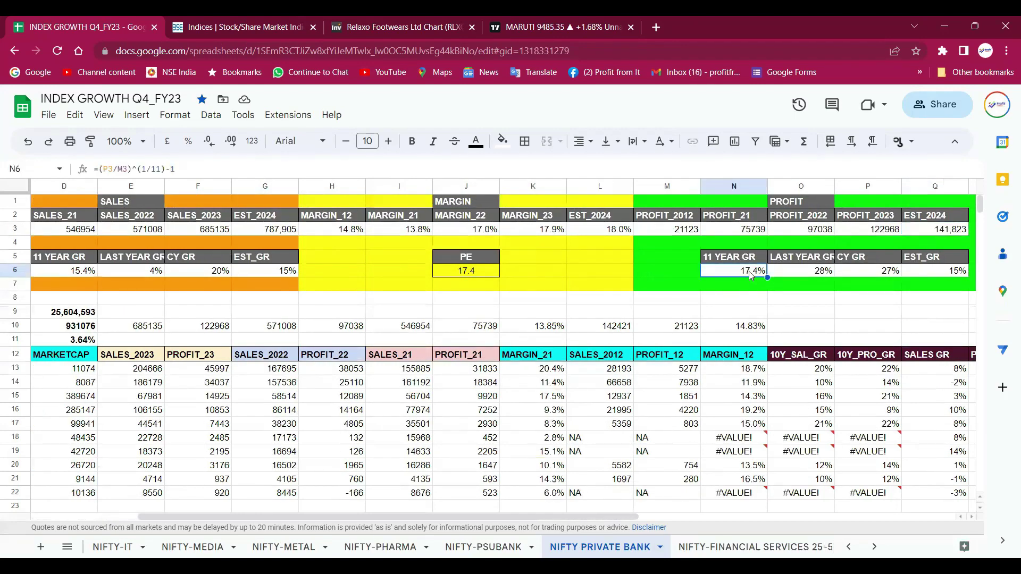
Step: Compare last-year sales growth with profit growth of 28%, 27% and 15%, and 15% estimated sales growth
{"action": "left_click", "coordinate": [822, 274]}
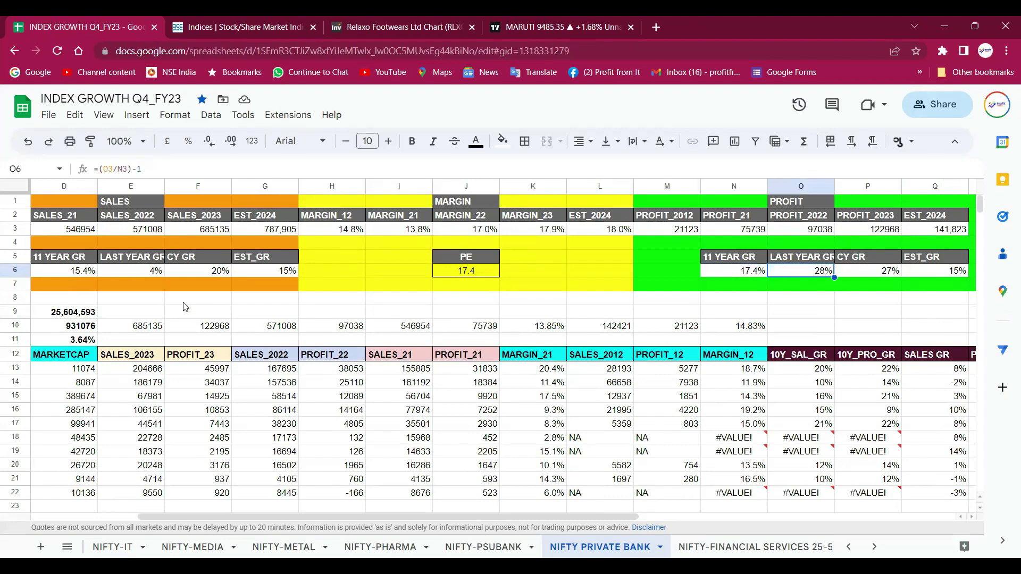
{"action": "left_click", "coordinate": [138, 258]}
{"action": "left_click", "coordinate": [134, 272]}
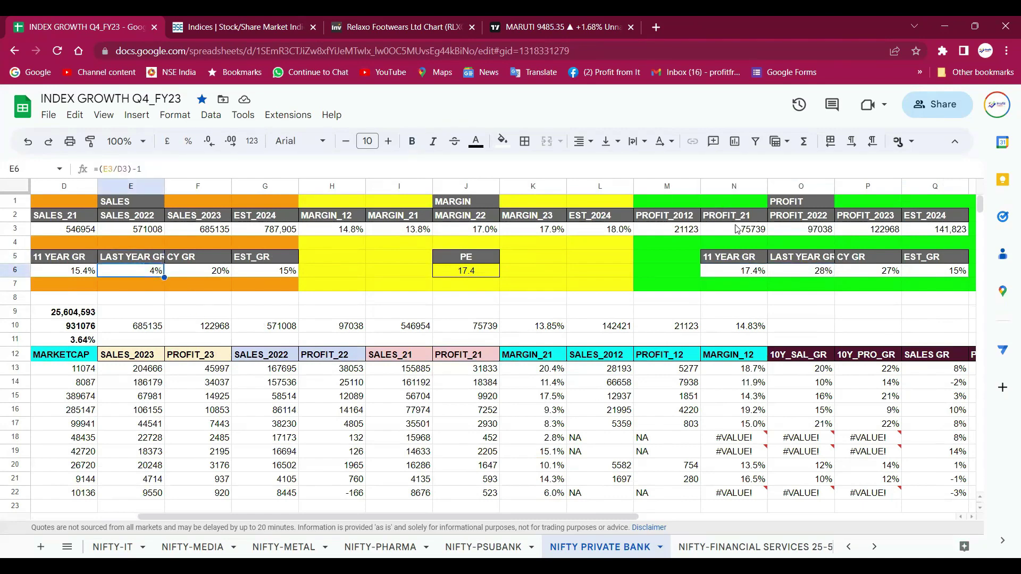
{"action": "left_click", "coordinate": [822, 272]}
{"action": "left_click", "coordinate": [889, 274]}
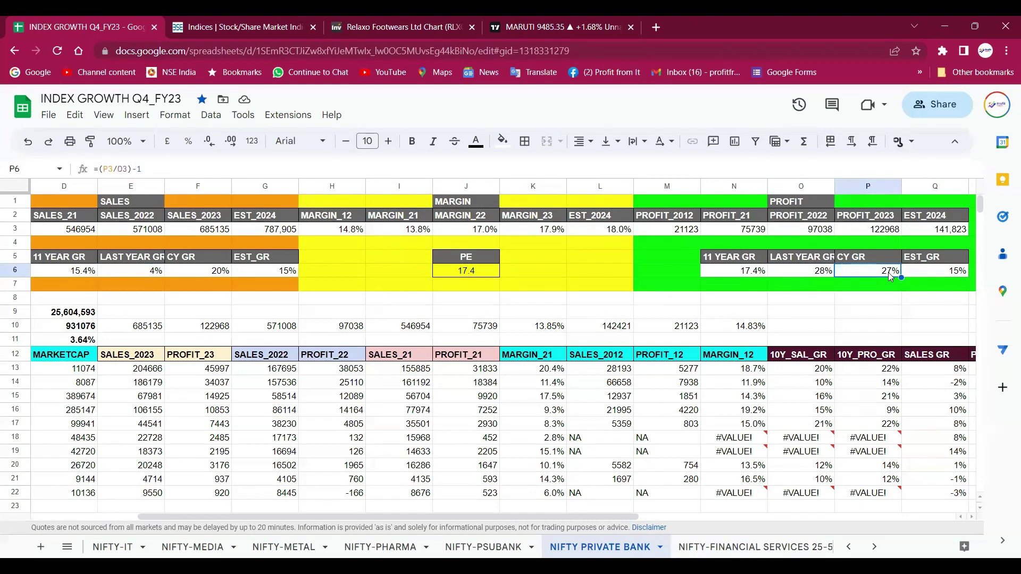
{"action": "left_click", "coordinate": [949, 272]}
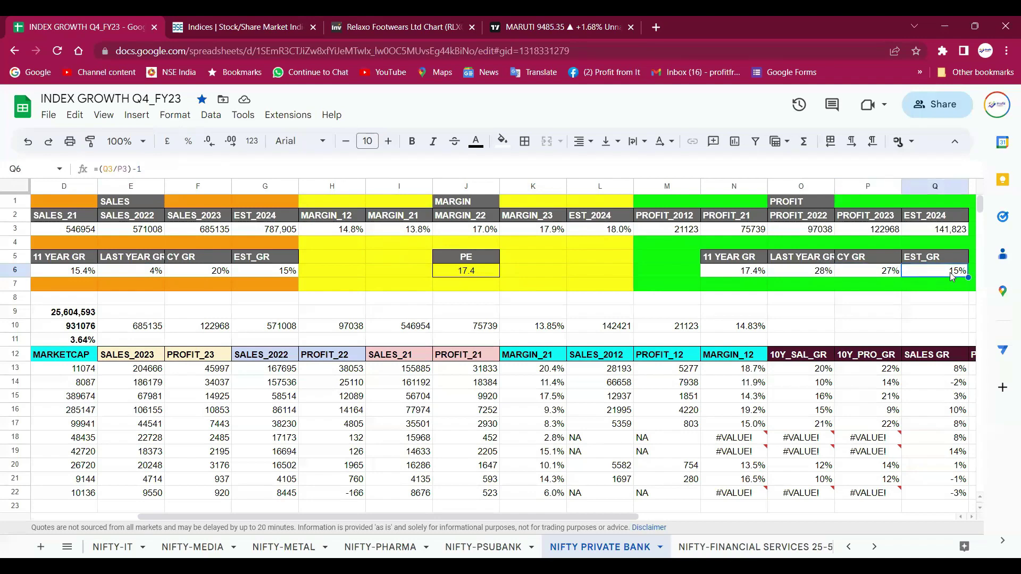
{"action": "left_click", "coordinate": [282, 271]}
{"action": "left_click", "coordinate": [485, 271]}
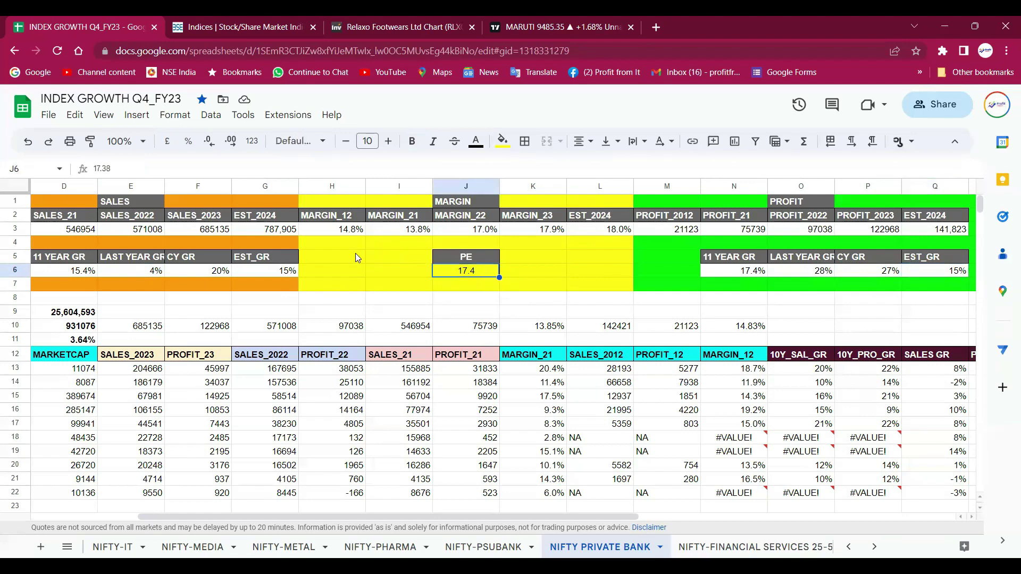
{"action": "left_click", "coordinate": [272, 270]}
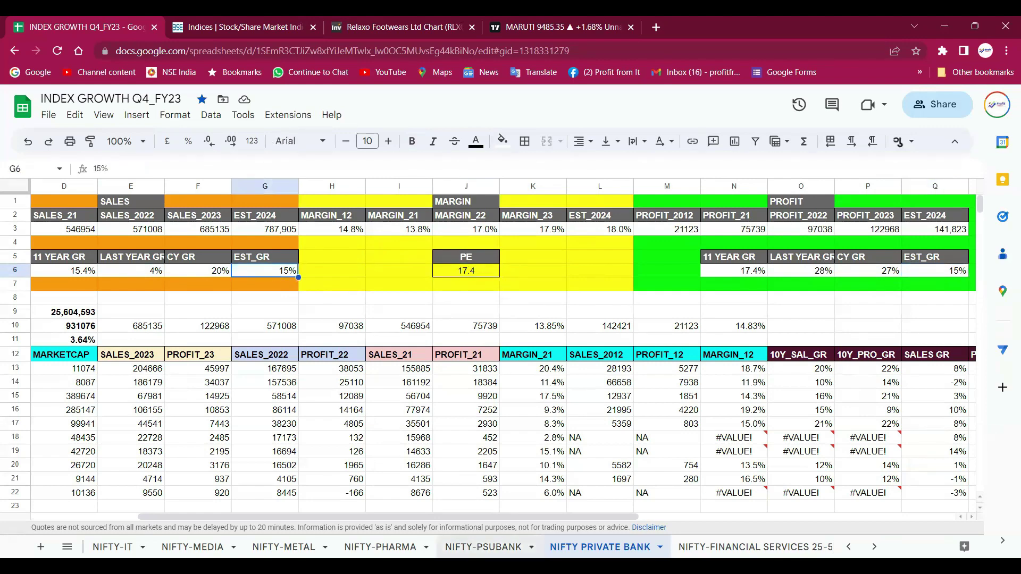
Step: Back on NIFTY-PSUBANK, view the 11-year and last-year profit growth formulas in N6 and O6
{"action": "key", "text": "ctrl+shift+Page_Up"}
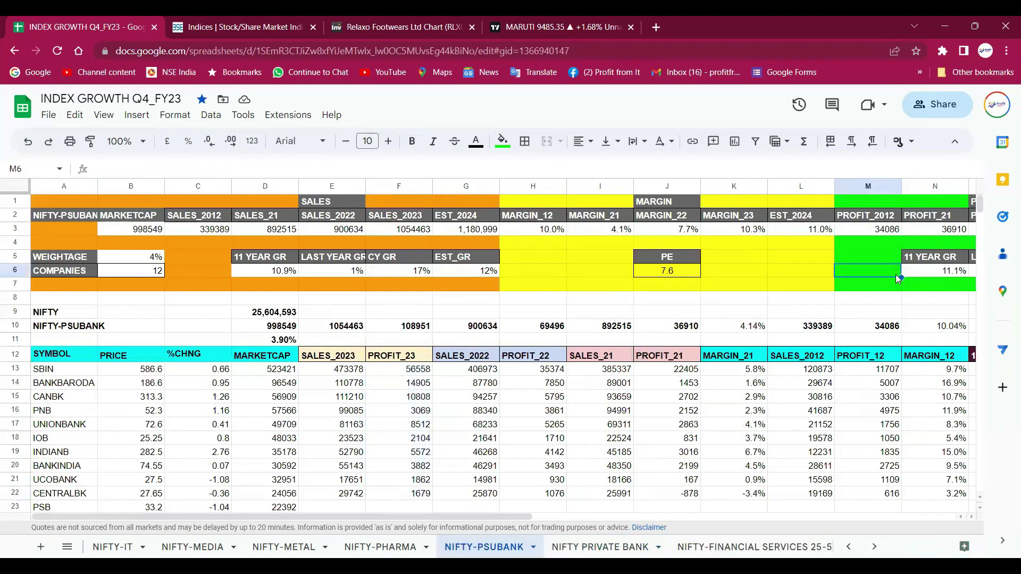
{"action": "key", "text": "Right"}
{"action": "scroll", "coordinate": [895, 274], "scroll_direction": "right", "scroll_amount": 5}
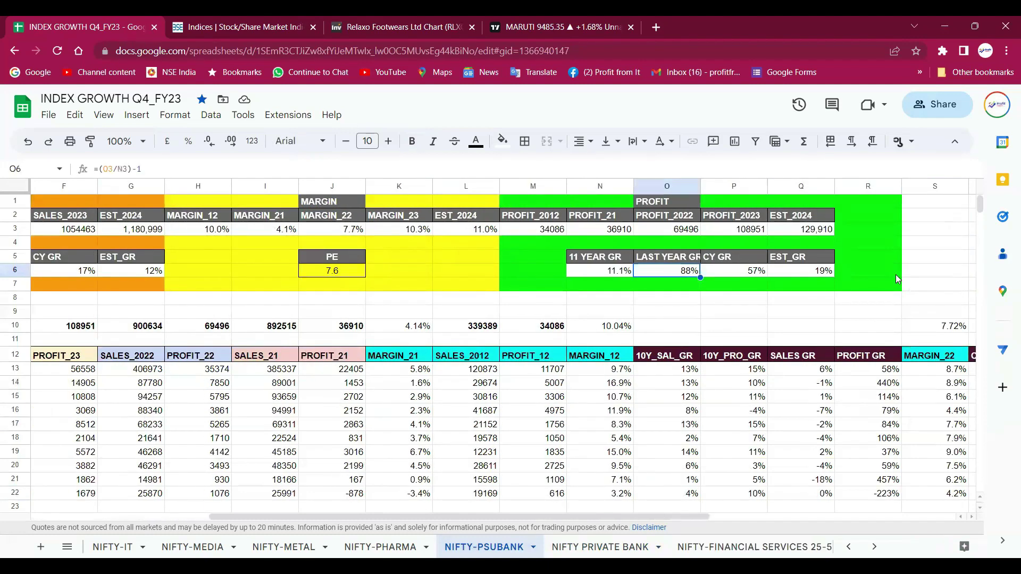
{"action": "key", "text": "Left"}
{"action": "key", "text": "Left"}
{"action": "key", "text": "Left"}
{"action": "key", "text": "Left"}
{"action": "key", "text": "Right"}
{"action": "key", "text": "Right"}
{"action": "key", "text": "Right"}
{"action": "key", "text": "Right"}
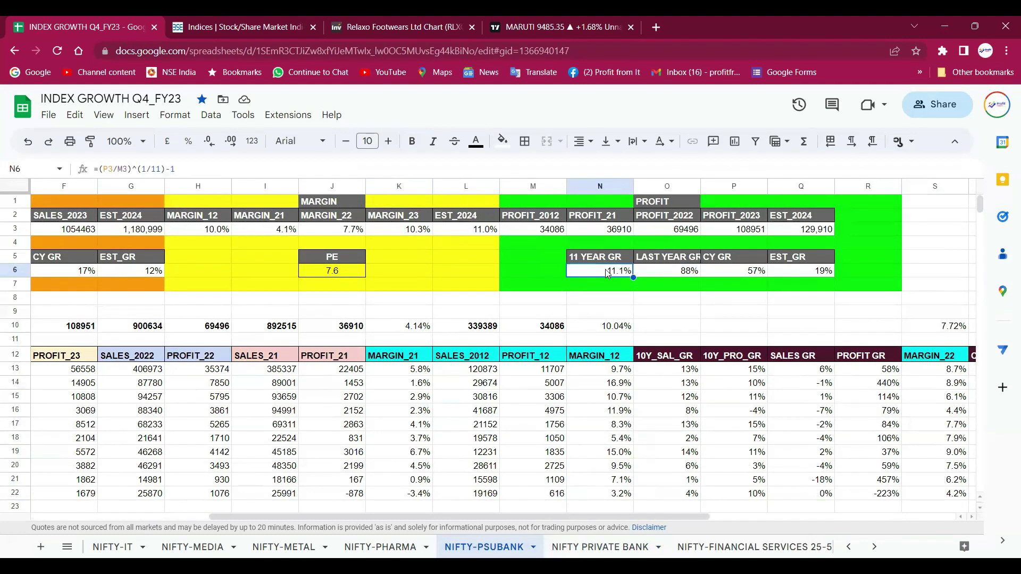
{"action": "double_click", "coordinate": [605, 269]}
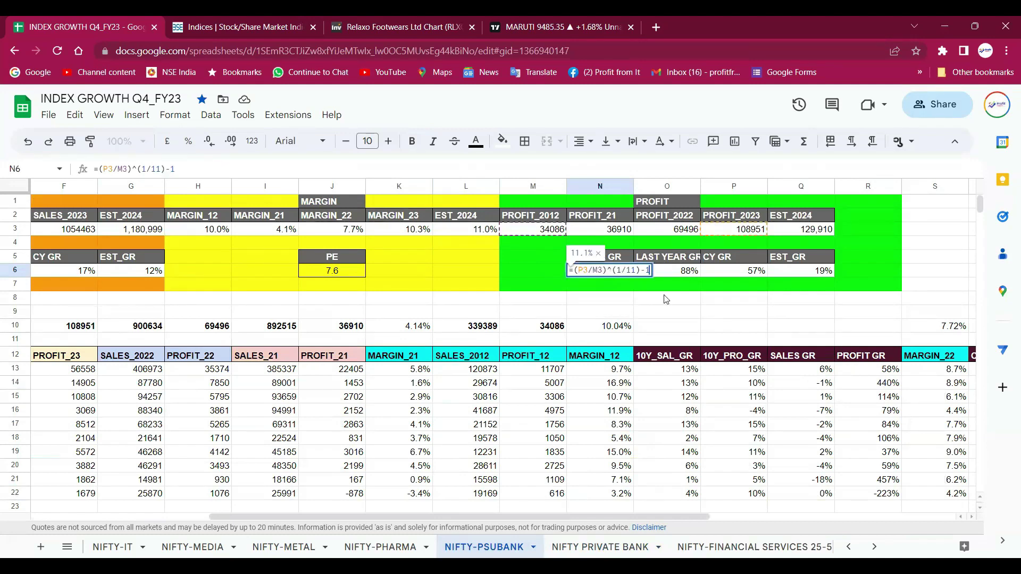
{"action": "double_click", "coordinate": [686, 272]}
{"action": "key", "text": "Escape"}
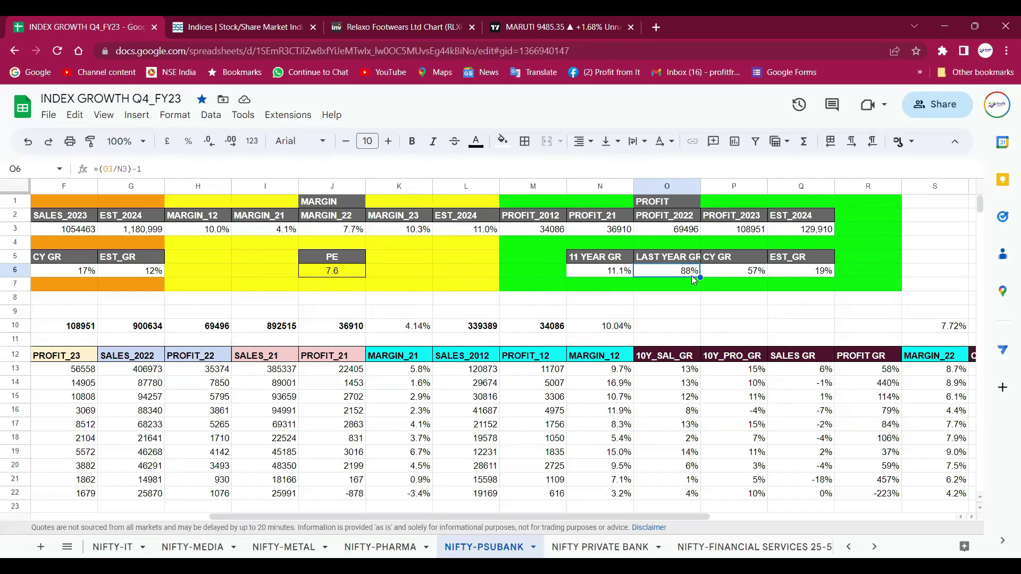
Step: Check the 57% current-year and 19% estimated profit growth, then the 7.63 PE
{"action": "left_click", "coordinate": [749, 273]}
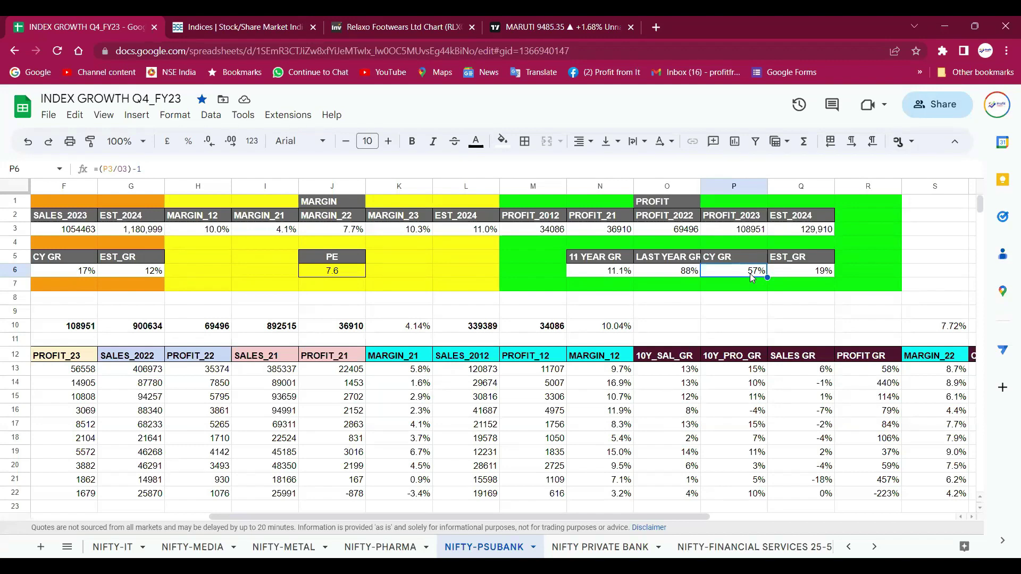
{"action": "left_click", "coordinate": [817, 273]}
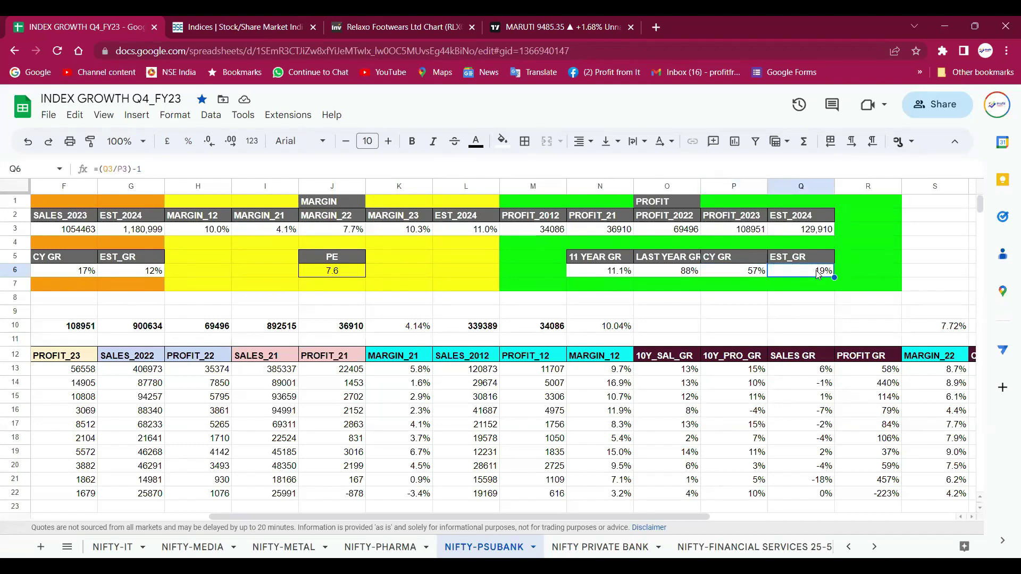
{"action": "left_click", "coordinate": [349, 274]}
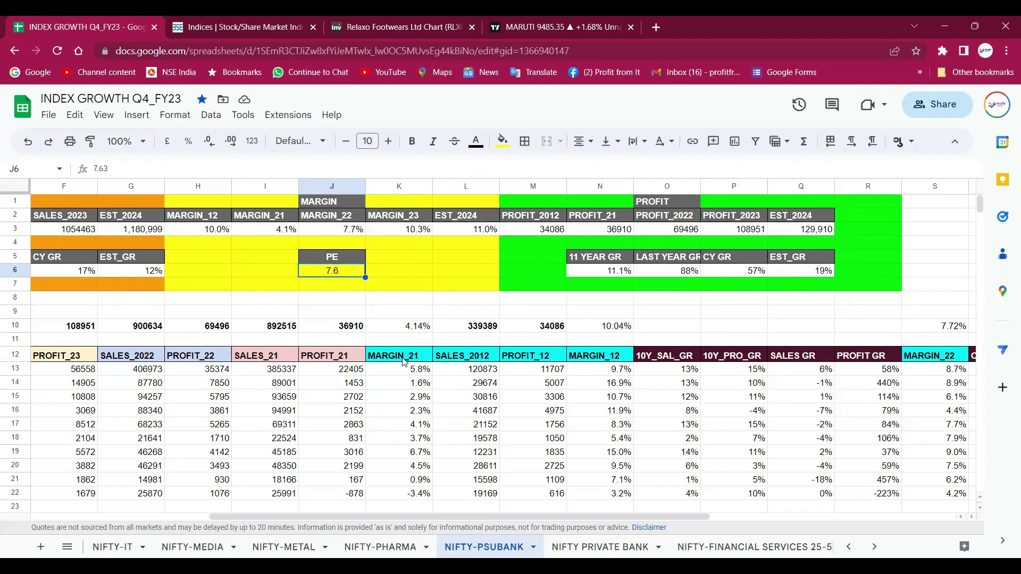
Step: Select the 11 symbols below SBIN to confirm 12 PSU banks from SBIN to MAHABANK
{"action": "left_click", "coordinate": [403, 376]}
{"action": "key", "text": "Home"}
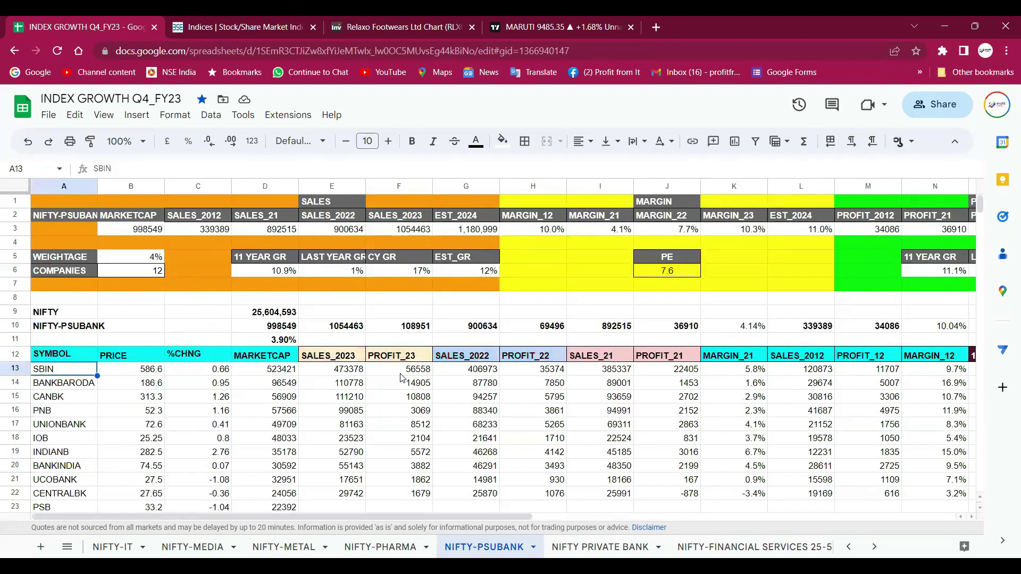
{"action": "key", "text": "Right"}
{"action": "key", "text": "Right"}
{"action": "key", "text": "Right"}
{"action": "key", "text": "Left"}
{"action": "key", "text": "Left"}
{"action": "key", "text": "Down"}
{"action": "key", "text": "ctrl+shift+Down"}
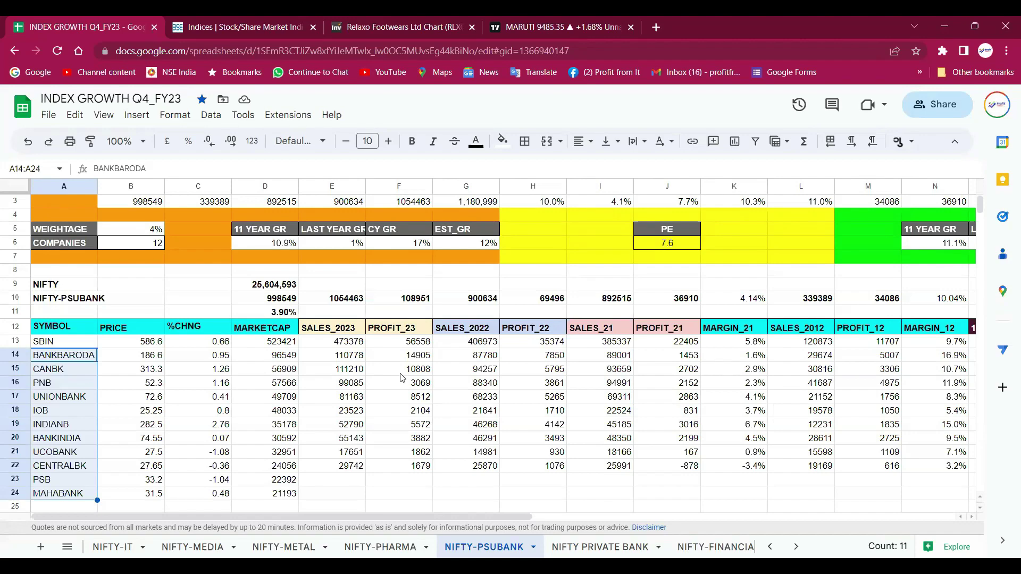
{"action": "left_click", "coordinate": [73, 347]}
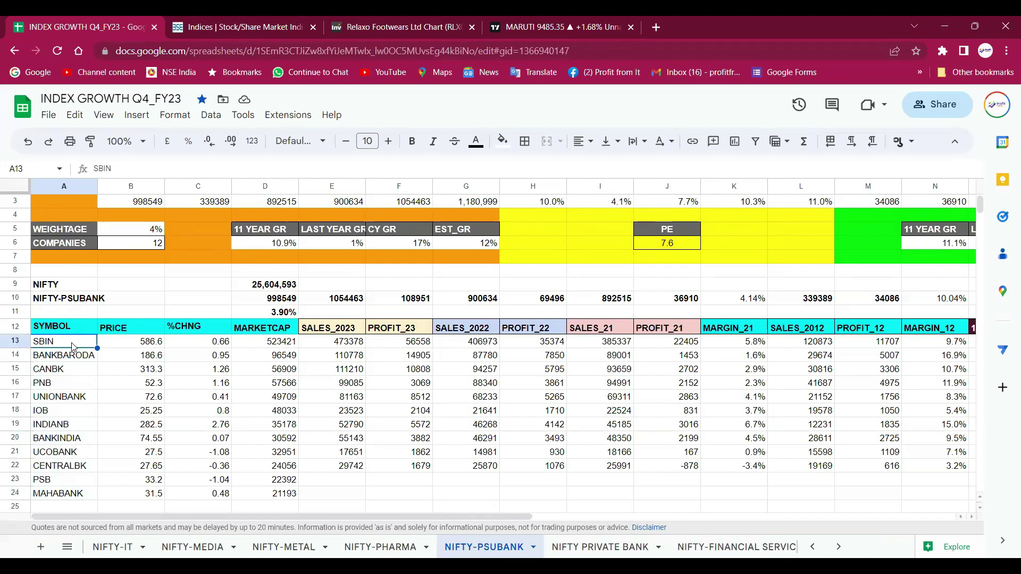
Step: Review SBIN's row: PROFIT_21 22405, sales growth 6%, profit growth 58% and 60%, trailing PE 9.4
{"action": "left_click", "coordinate": [649, 343]}
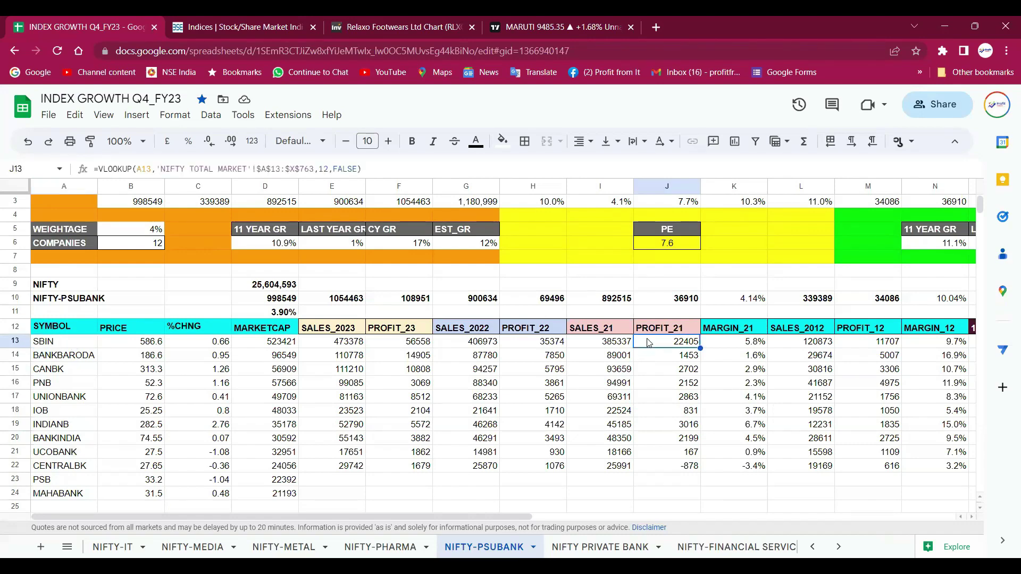
{"action": "key", "text": "Right"}
{"action": "key", "text": "Right"}
{"action": "key", "text": "Right"}
{"action": "key", "text": "Right"}
{"action": "key", "text": "Right"}
{"action": "key", "text": "Right"}
{"action": "key", "text": "Right"}
{"action": "key", "text": "Right"}
{"action": "key", "text": "Right"}
{"action": "key", "text": "Right"}
{"action": "key", "text": "Right"}
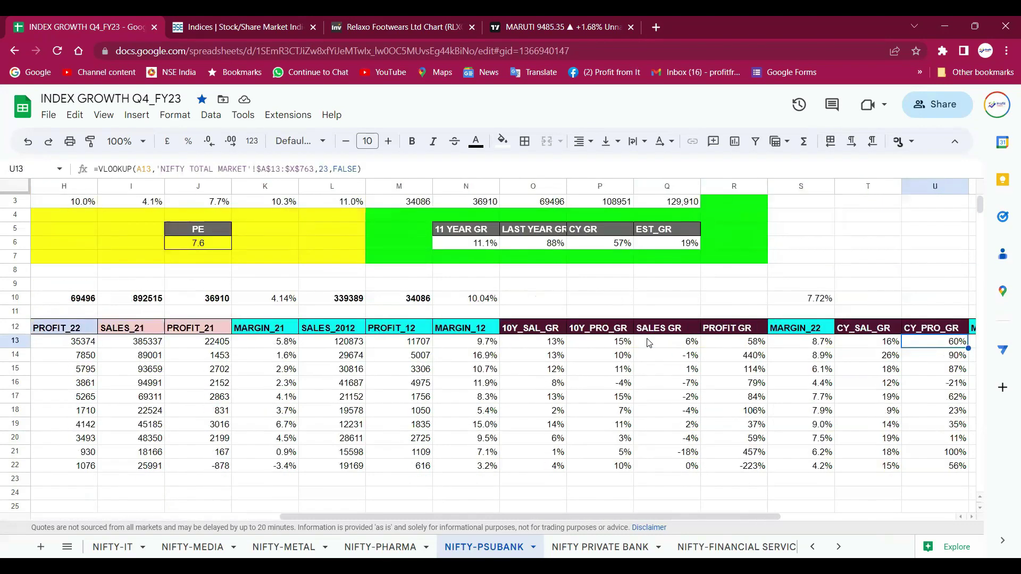
{"action": "key", "text": "Left"}
{"action": "key", "text": "Left"}
{"action": "key", "text": "Left"}
{"action": "key", "text": "Left"}
{"action": "key", "text": "Left"}
{"action": "key", "text": "Left"}
{"action": "key", "text": "Right"}
{"action": "key", "text": "Right"}
{"action": "key", "text": "Right"}
{"action": "key", "text": "Right"}
{"action": "key", "text": "Right"}
{"action": "key", "text": "Right"}
{"action": "key", "text": "Right"}
{"action": "key", "text": "Right"}
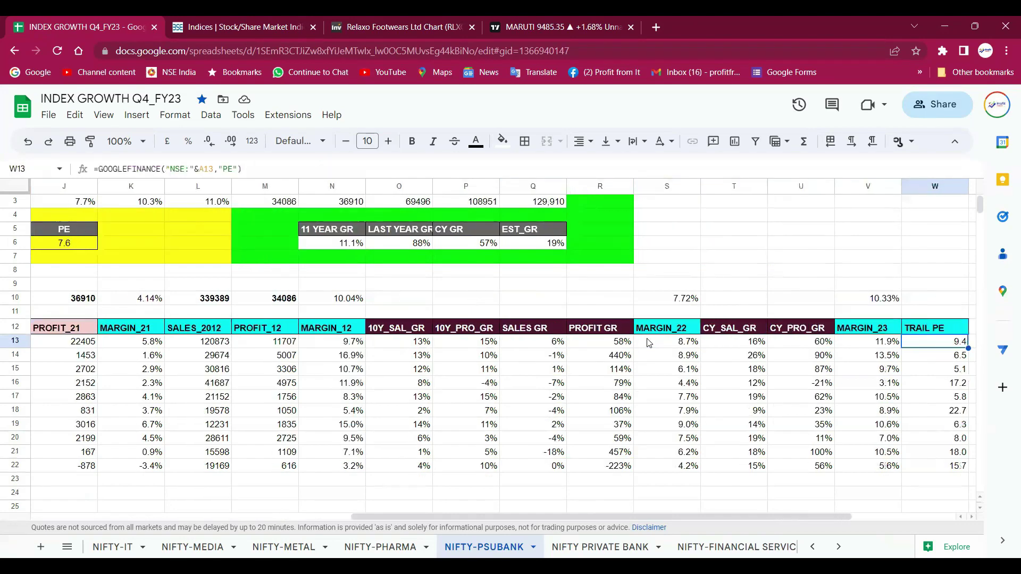
{"action": "key", "text": "Left"}
{"action": "key", "text": "Left"}
{"action": "key", "text": "Left"}
{"action": "key", "text": "Right"}
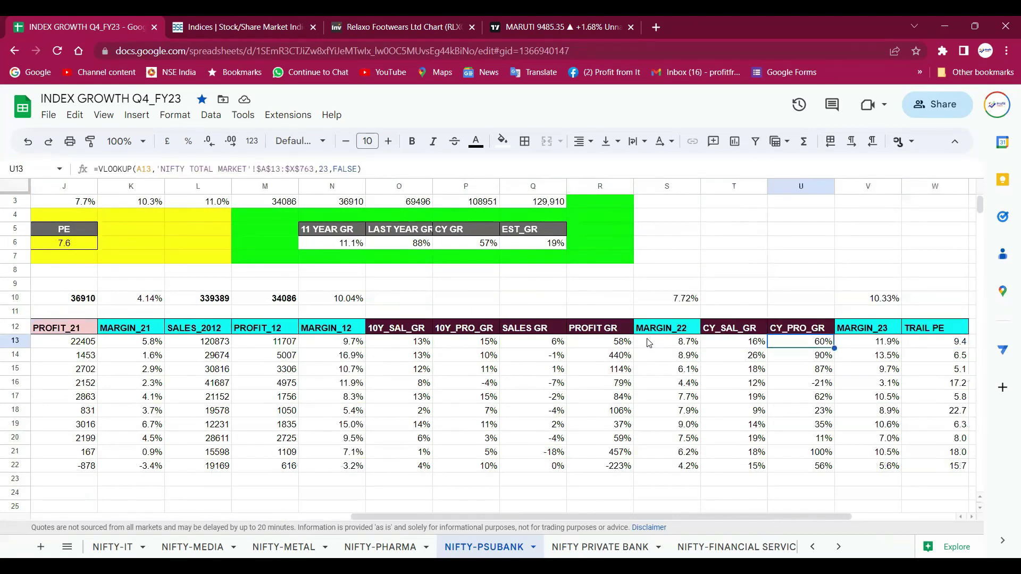
{"action": "key", "text": "Right"}
{"action": "key", "text": "Right"}
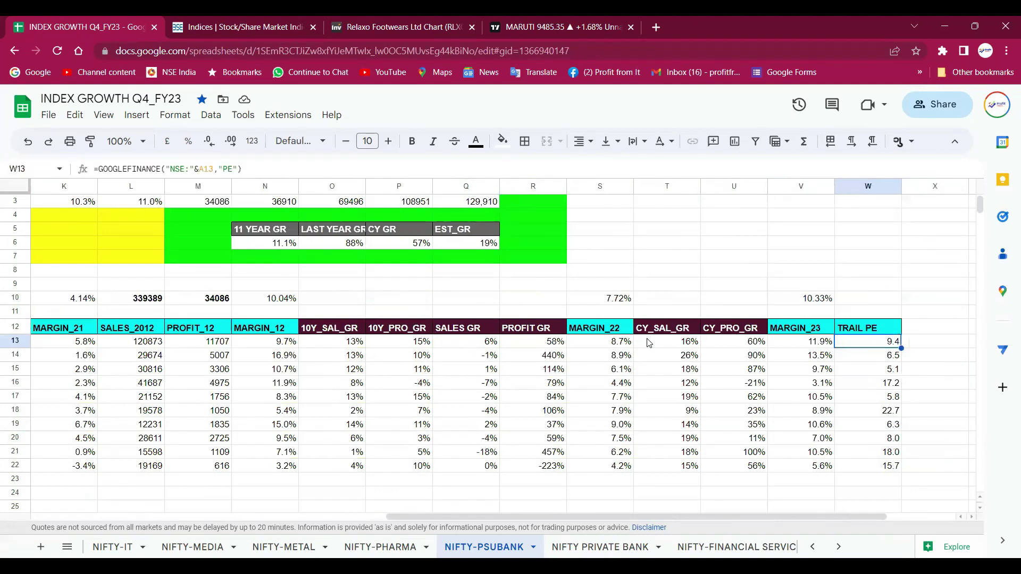
{"action": "key", "text": "Left"}
{"action": "key", "text": "Left"}
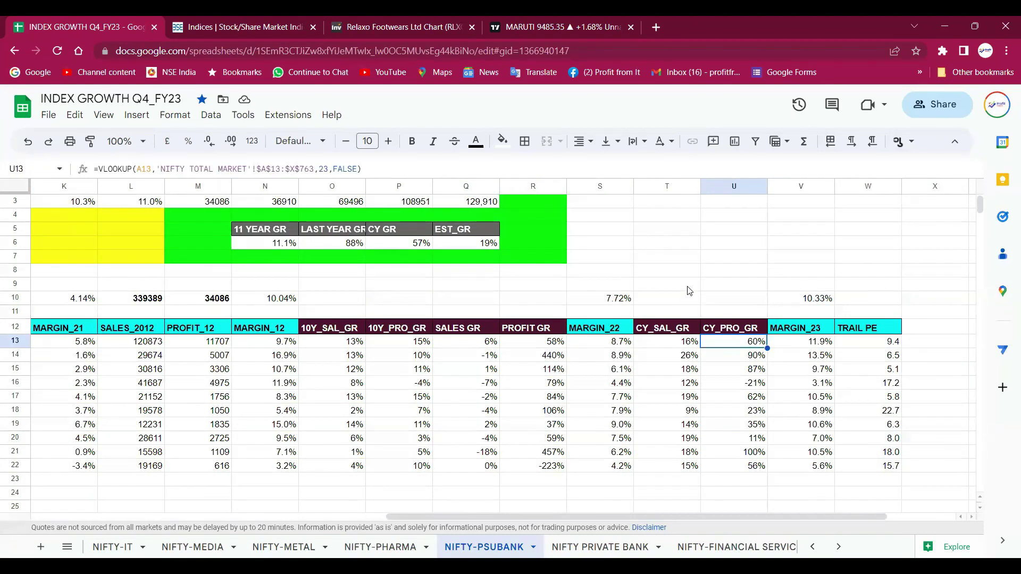
Step: Enter test values of 12 across row 8 from T8 to W8
{"action": "left_click", "coordinate": [688, 272]}
{"action": "type", "text": "12"}
{"action": "key", "text": "Tab"}
{"action": "type", "text": "12"}
{"action": "key", "text": "Tab"}
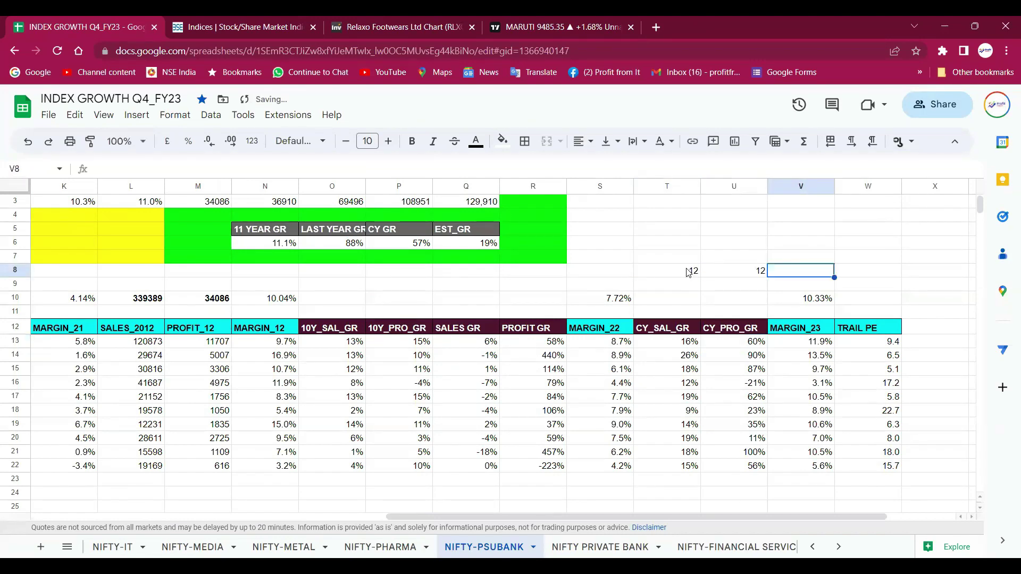
{"action": "key", "text": "Tab"}
{"action": "type", "text": "12"}
{"action": "key", "text": "Return"}
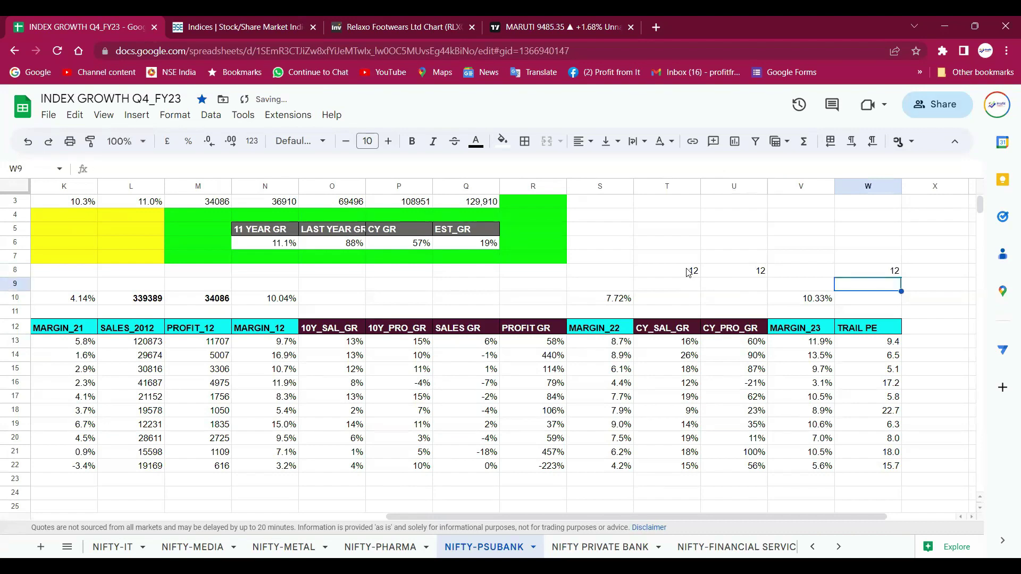
Step: Clear the test 12s from T8:W8 and switch to the NIFTY PRIVATE BANK sheet
{"action": "key", "text": "Down"}
{"action": "key", "text": "Down"}
{"action": "key", "text": "Down"}
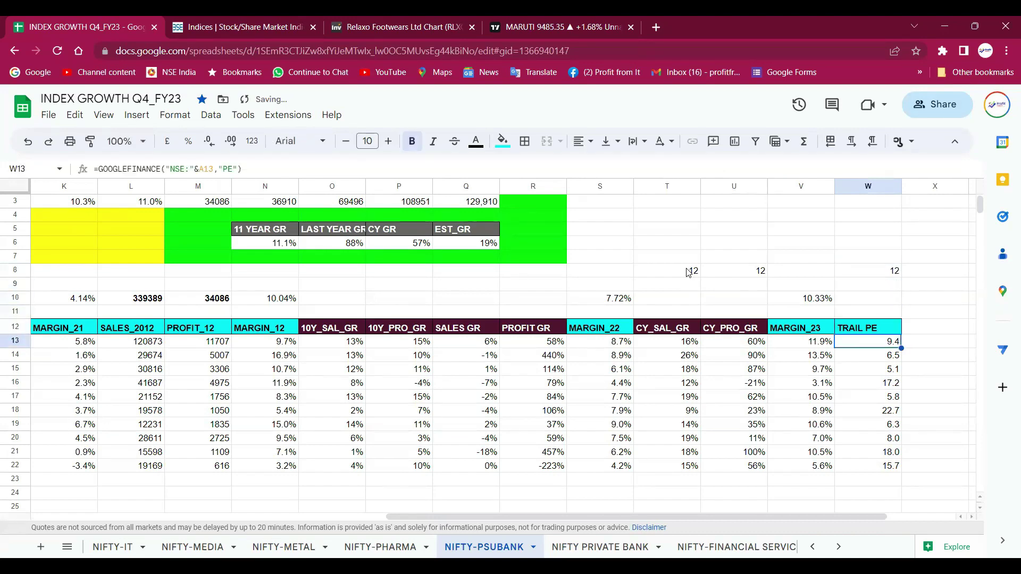
{"action": "key", "text": "Up"}
{"action": "key", "text": "Up"}
{"action": "key", "text": "Up"}
{"action": "key", "text": "Up"}
{"action": "key", "text": "shift+Left"}
{"action": "key", "text": "shift+Left"}
{"action": "key", "text": "shift+Left"}
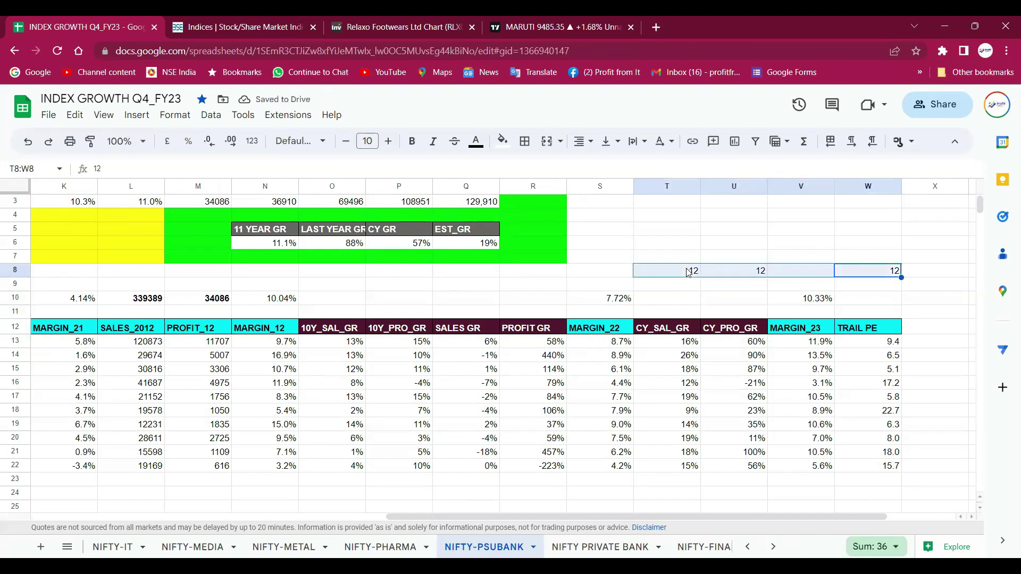
{"action": "key", "text": "Delete"}
{"action": "key", "text": "Left"}
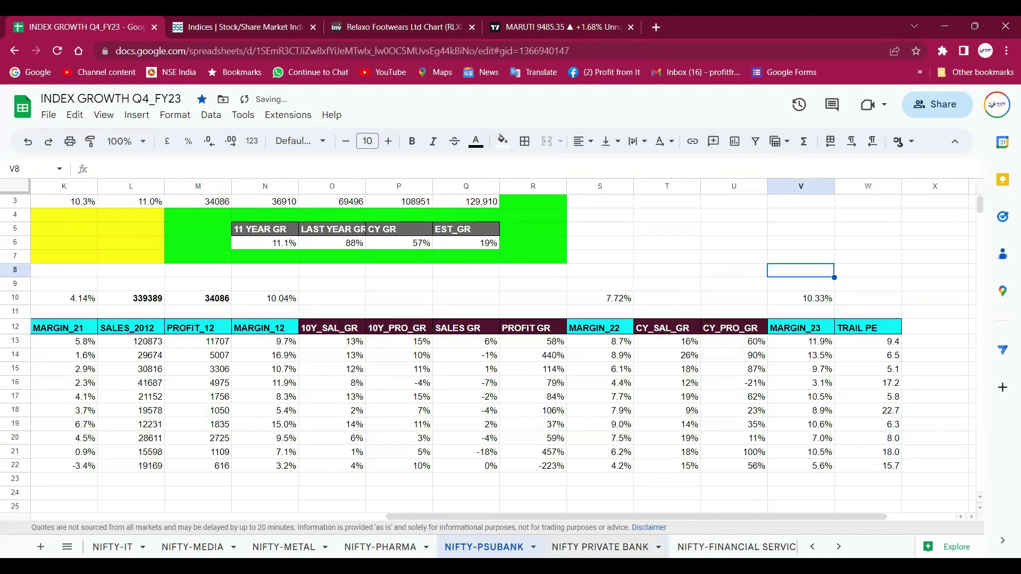
{"action": "key", "text": "ctrl+shift+Page_Down"}
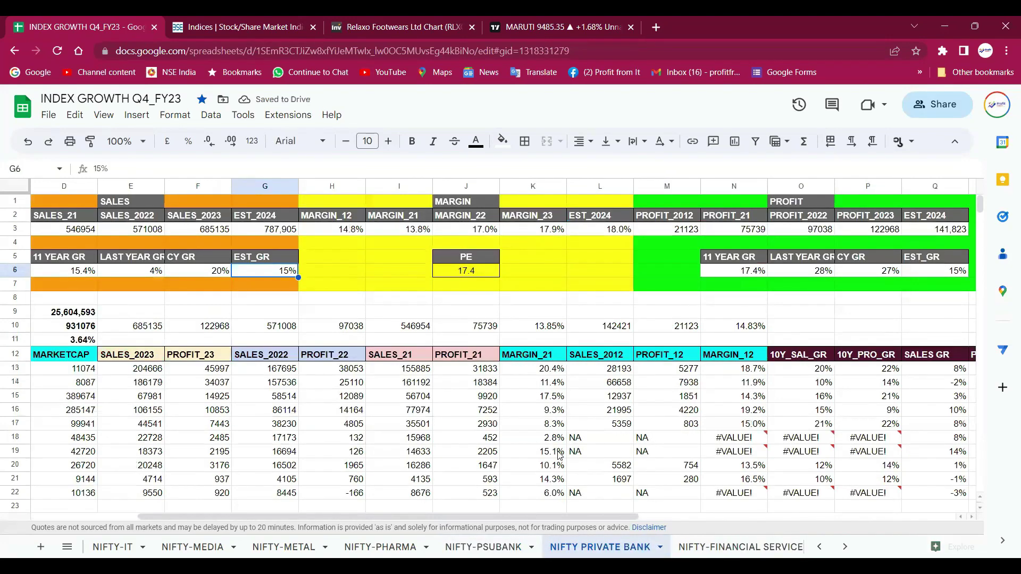
{"action": "left_click", "coordinate": [560, 454]}
{"action": "key", "text": "ctrl+Home"}
{"action": "key", "text": "Down"}
{"action": "key", "text": "Down"}
{"action": "key", "text": "Down"}
{"action": "key", "text": "Down"}
{"action": "key", "text": "Down"}
{"action": "key", "text": "Down"}
{"action": "key", "text": "Down"}
{"action": "key", "text": "Down"}
{"action": "key", "text": "Down"}
{"action": "key", "text": "Down"}
{"action": "key", "text": "Down"}
{"action": "key", "text": "Down"}
{"action": "key", "text": "Down"}
{"action": "key", "text": "Down"}
{"action": "key", "text": "Down"}
{"action": "key", "text": "Up"}
{"action": "key", "text": "Up"}
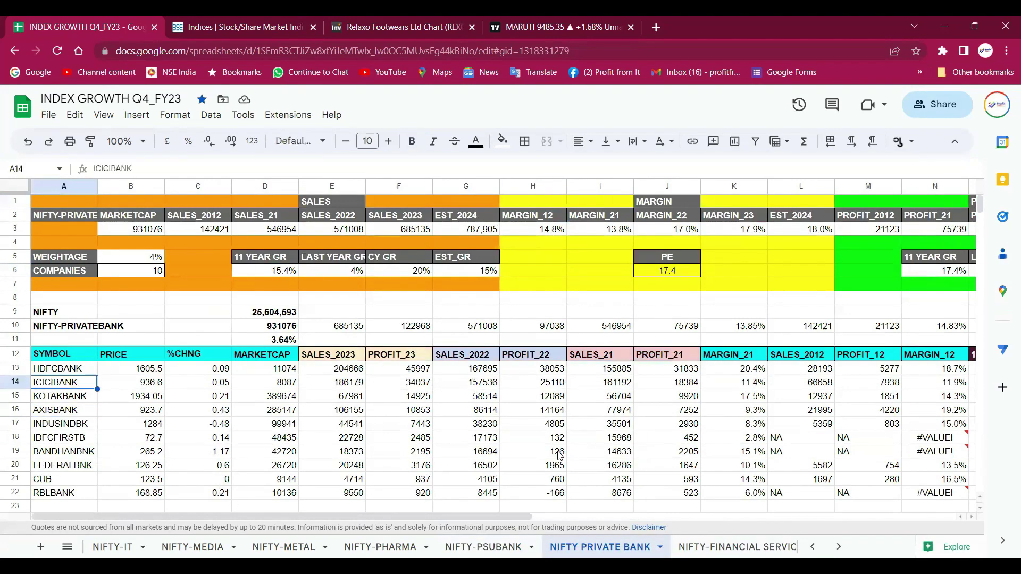
{"action": "key", "text": "Down"}
{"action": "key", "text": "Down"}
{"action": "key", "text": "Down"}
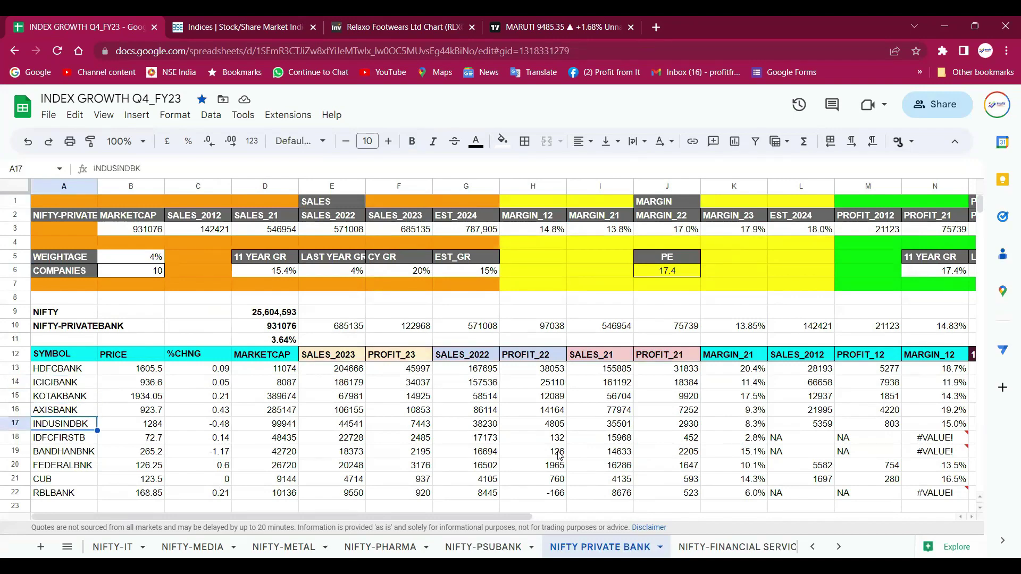
{"action": "key", "text": "Right"}
{"action": "key", "text": "Right"}
{"action": "key", "text": "Right"}
{"action": "key", "text": "Right"}
{"action": "key", "text": "Right"}
{"action": "key", "text": "Right"}
{"action": "key", "text": "Up"}
{"action": "key", "text": "Up"}
{"action": "key", "text": "Up"}
{"action": "key", "text": "Up"}
{"action": "key", "text": "Up"}
{"action": "key", "text": "Right"}
{"action": "key", "text": "Right"}
{"action": "key", "text": "Right"}
{"action": "key", "text": "Right"}
{"action": "key", "text": "Right"}
{"action": "key", "text": "Right"}
{"action": "key", "text": "Right"}
{"action": "key", "text": "Right"}
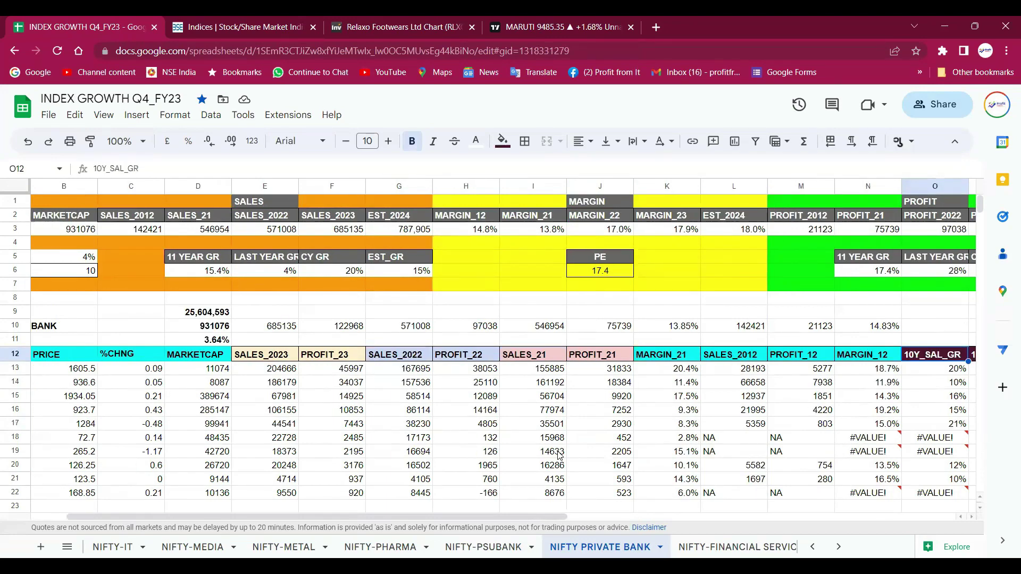
{"action": "key", "text": "Left"}
{"action": "key", "text": "Left"}
{"action": "key", "text": "Left"}
{"action": "key", "text": "Left"}
{"action": "key", "text": "Left"}
{"action": "key", "text": "Right"}
{"action": "key", "text": "Right"}
{"action": "key", "text": "Right"}
{"action": "key", "text": "Right"}
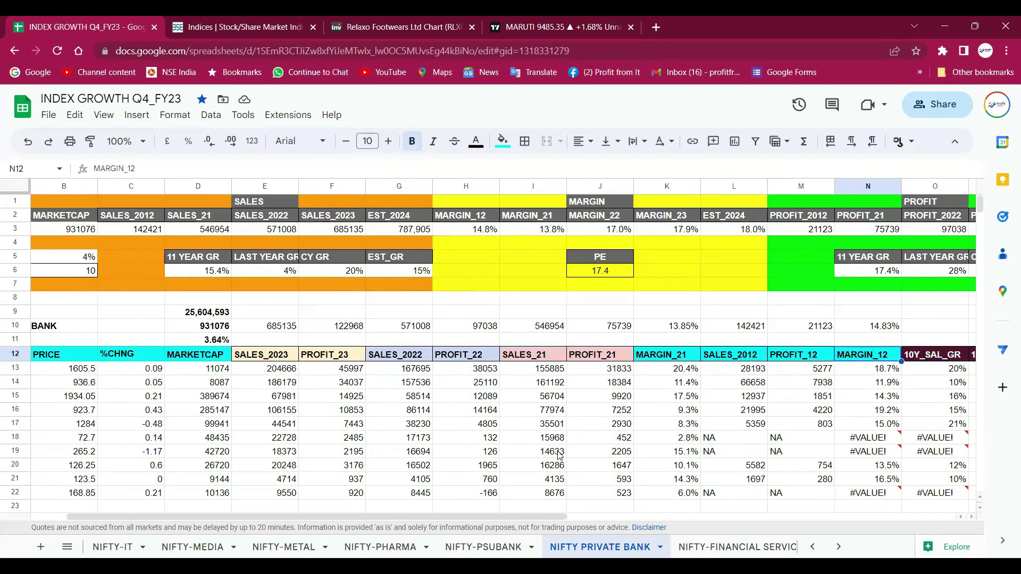
{"action": "key", "text": "Down"}
{"action": "key", "text": "shift+Down"}
{"action": "key", "text": "shift+Down"}
{"action": "key", "text": "shift+Down"}
{"action": "key", "text": "shift+Down"}
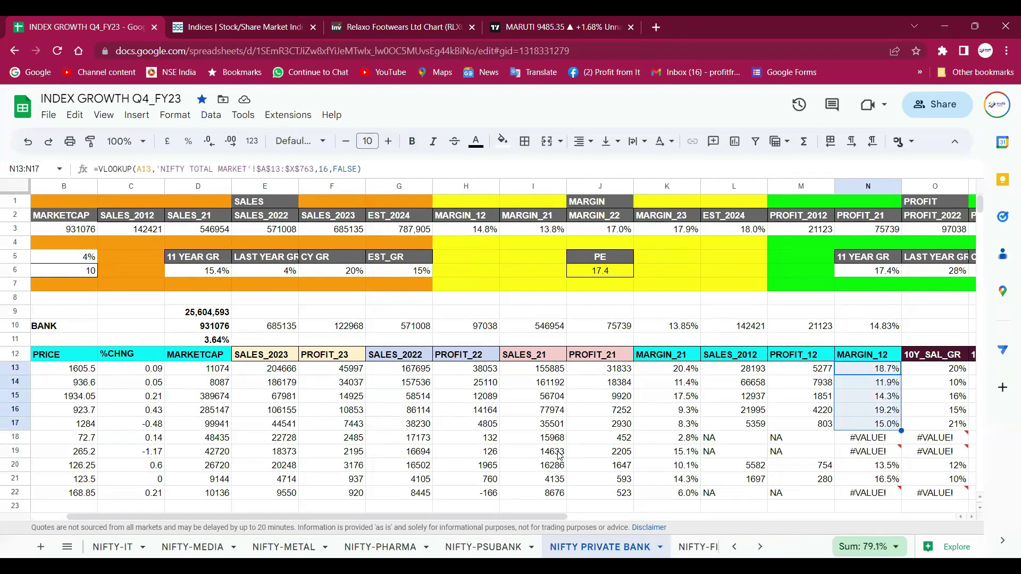
{"action": "key", "text": "Down"}
{"action": "key", "text": "Down"}
{"action": "key", "text": "Down"}
{"action": "key", "text": "Left"}
{"action": "key", "text": "Left"}
{"action": "key", "text": "Left"}
{"action": "key", "text": "Left"}
{"action": "key", "text": "Left"}
{"action": "key", "text": "Left"}
{"action": "key", "text": "Left"}
{"action": "key", "text": "Left"}
{"action": "key", "text": "Left"}
{"action": "key", "text": "Left"}
{"action": "key", "text": "Left"}
{"action": "key", "text": "Left"}
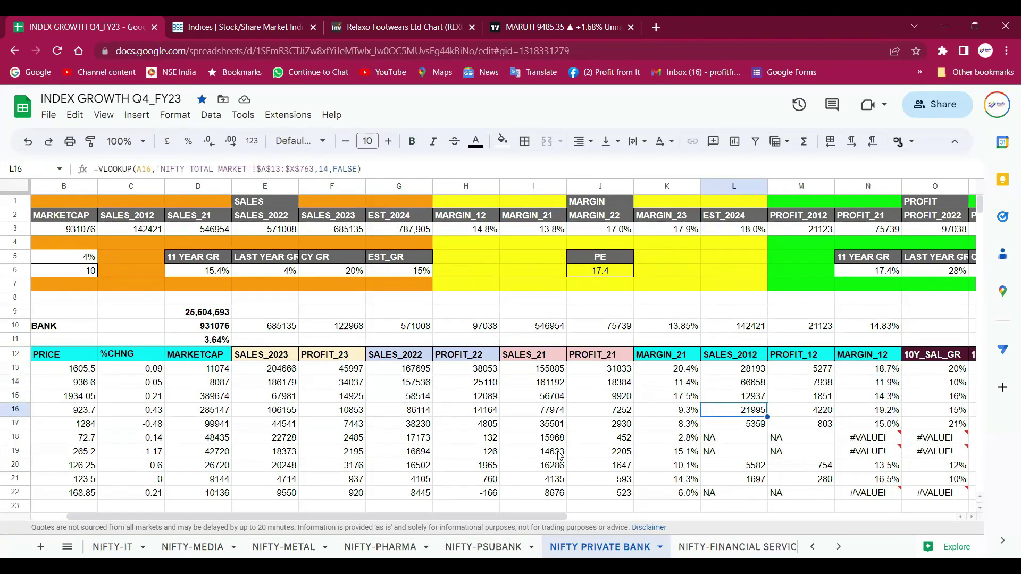
{"action": "key", "text": "Left"}
{"action": "key", "text": "Right"}
{"action": "key", "text": "Right"}
{"action": "key", "text": "ctrl+Right"}
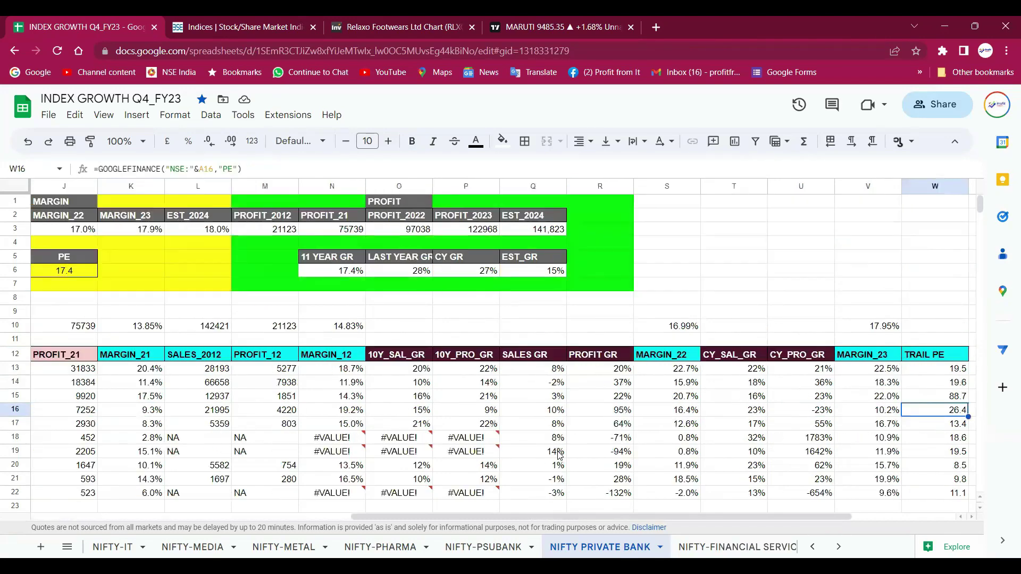
{"action": "key", "text": "Left"}
{"action": "key", "text": "Left"}
{"action": "key", "text": "Left"}
{"action": "key", "text": "Left"}
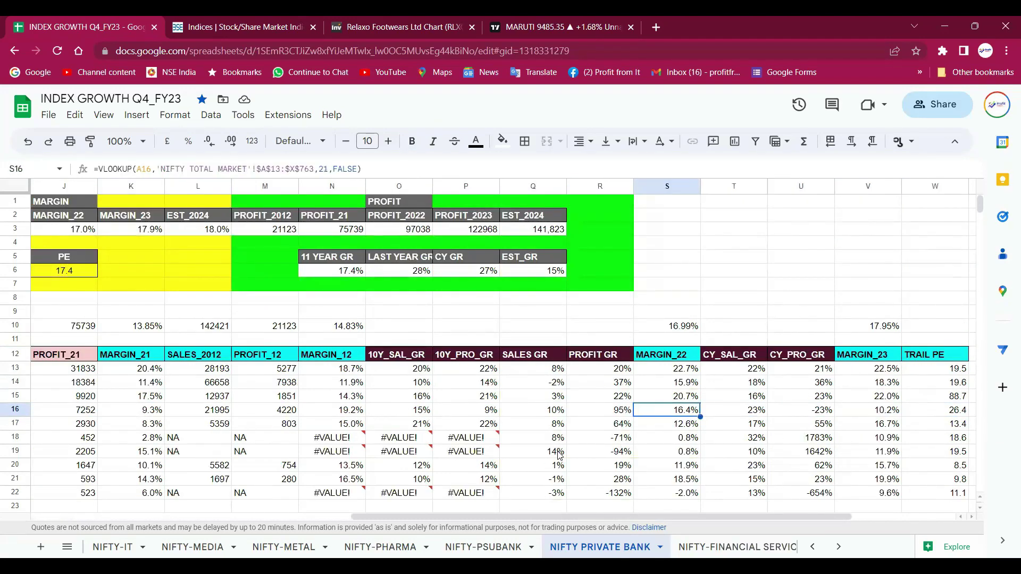
{"action": "key", "text": "Right"}
{"action": "key", "text": "Right"}
{"action": "key", "text": "Right"}
{"action": "key", "text": "Right"}
{"action": "key", "text": "Right"}
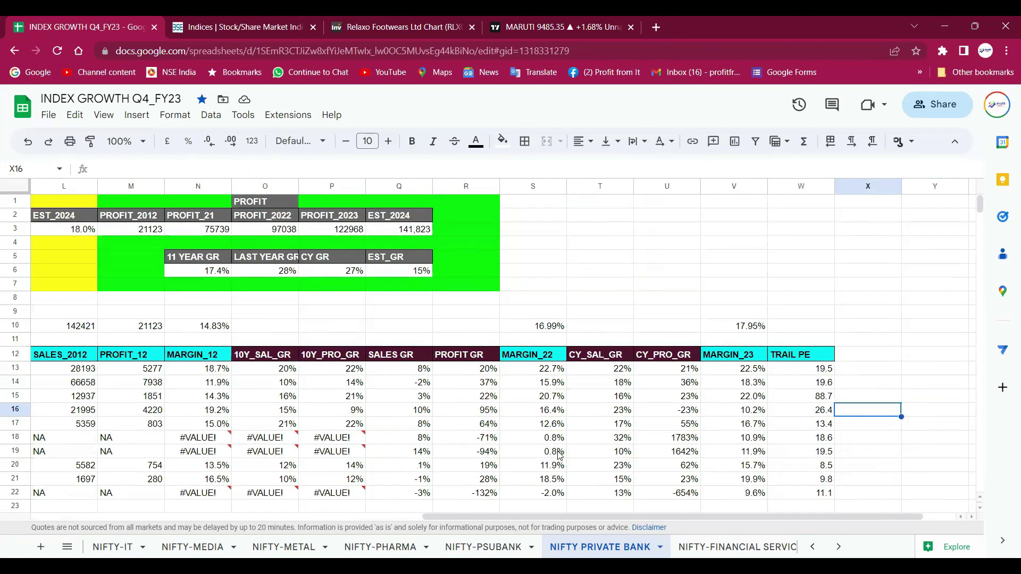
{"action": "key", "text": "Left"}
{"action": "key", "text": "Left"}
{"action": "key", "text": "Left"}
{"action": "key", "text": "Left"}
{"action": "key", "text": "Left"}
{"action": "key", "text": "Left"}
{"action": "key", "text": "Left"}
{"action": "key", "text": "Left"}
{"action": "key", "text": "Left"}
{"action": "key", "text": "Left"}
{"action": "key", "text": "Left"}
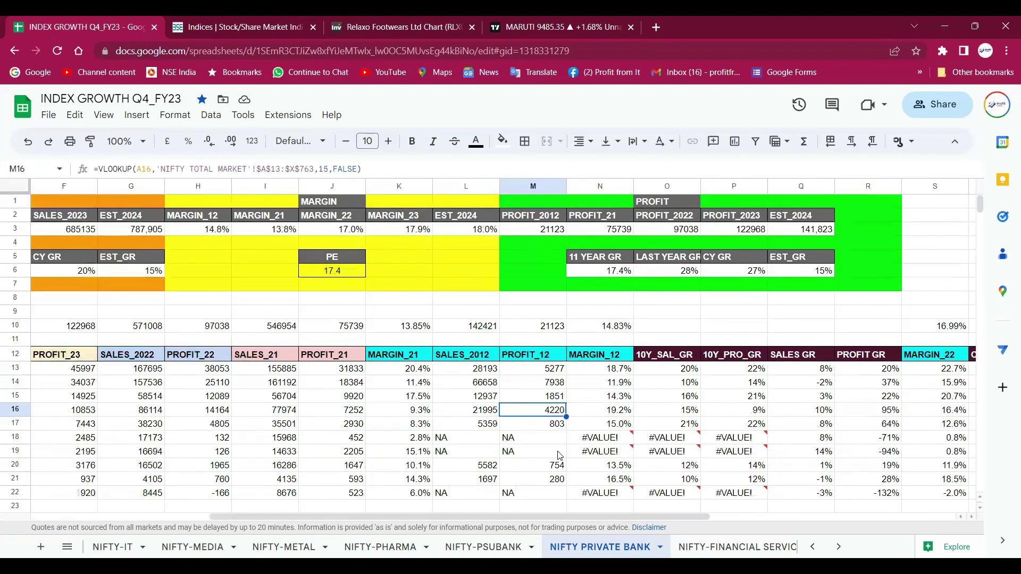
{"action": "key", "text": "Right"}
{"action": "key", "text": "shift+Up"}
{"action": "key", "text": "shift+Up"}
{"action": "key", "text": "shift+Up"}
{"action": "key", "text": "shift+Up"}
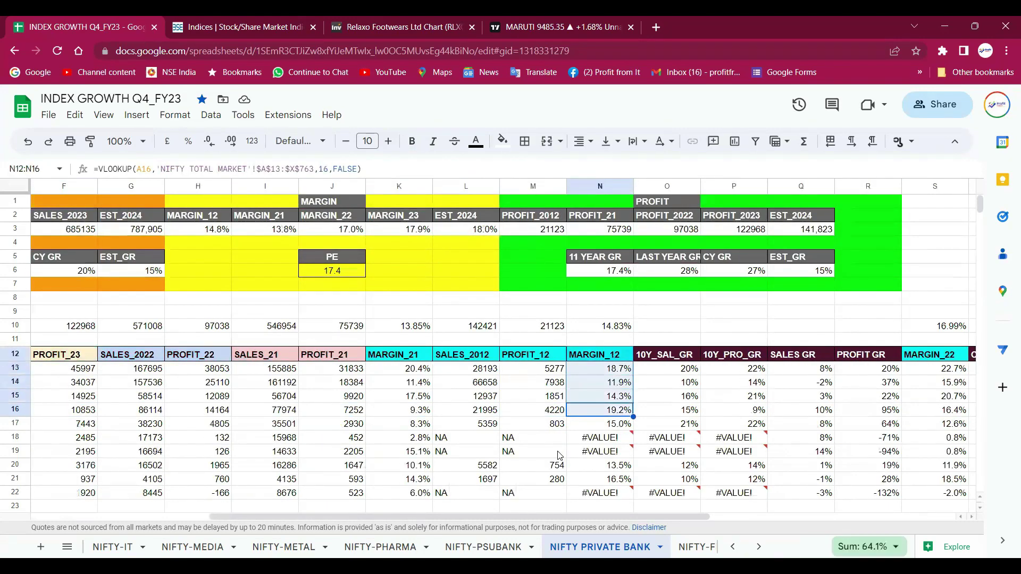
{"action": "left_click", "coordinate": [600, 361]}
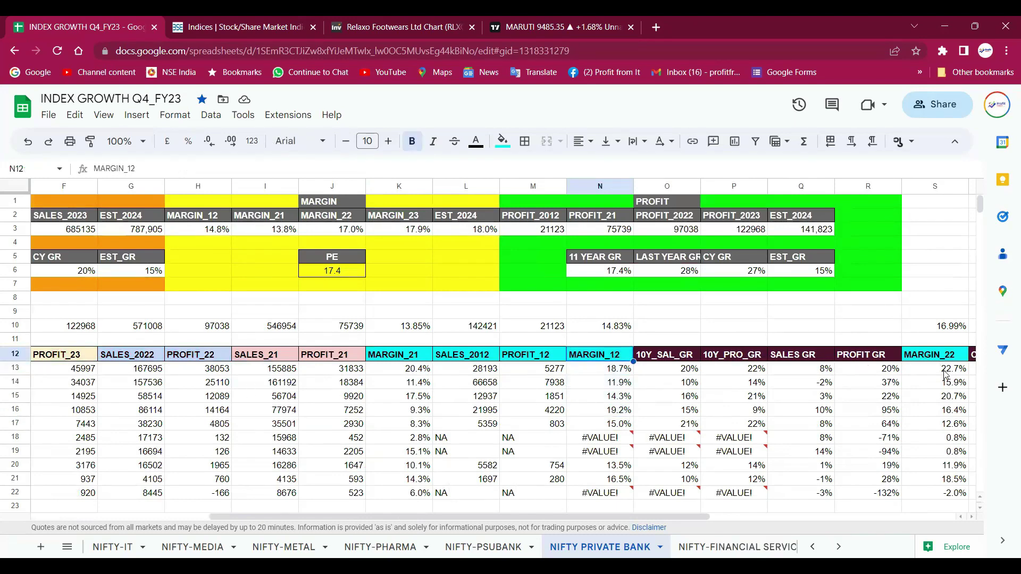
{"action": "left_click_drag", "start_coordinate": [945, 375], "coordinate": [944, 428]}
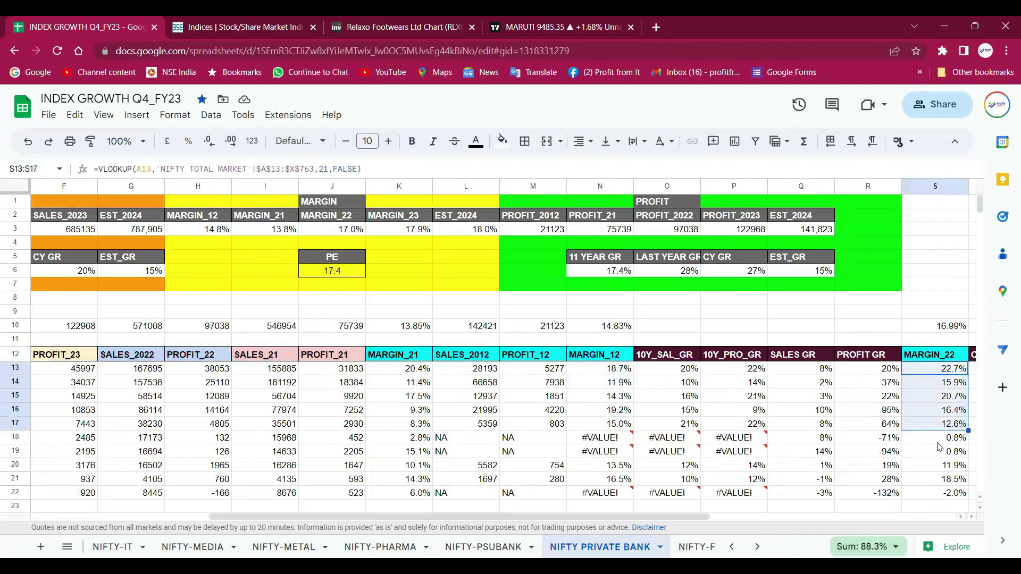
{"action": "left_click", "coordinate": [949, 413]}
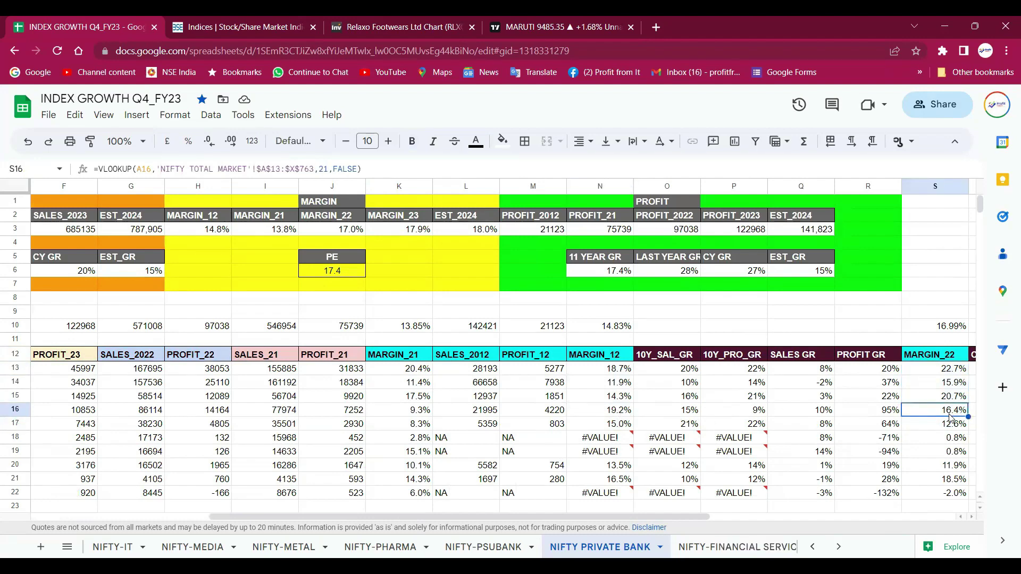
{"action": "left_click", "coordinate": [620, 370]}
{"action": "left_click", "coordinate": [936, 373]}
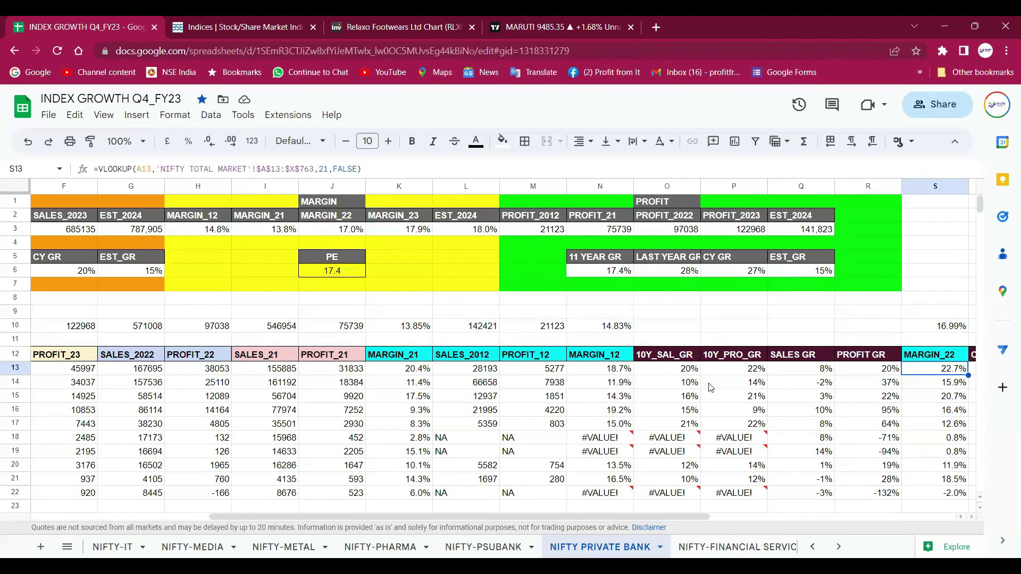
{"action": "left_click", "coordinate": [620, 385]}
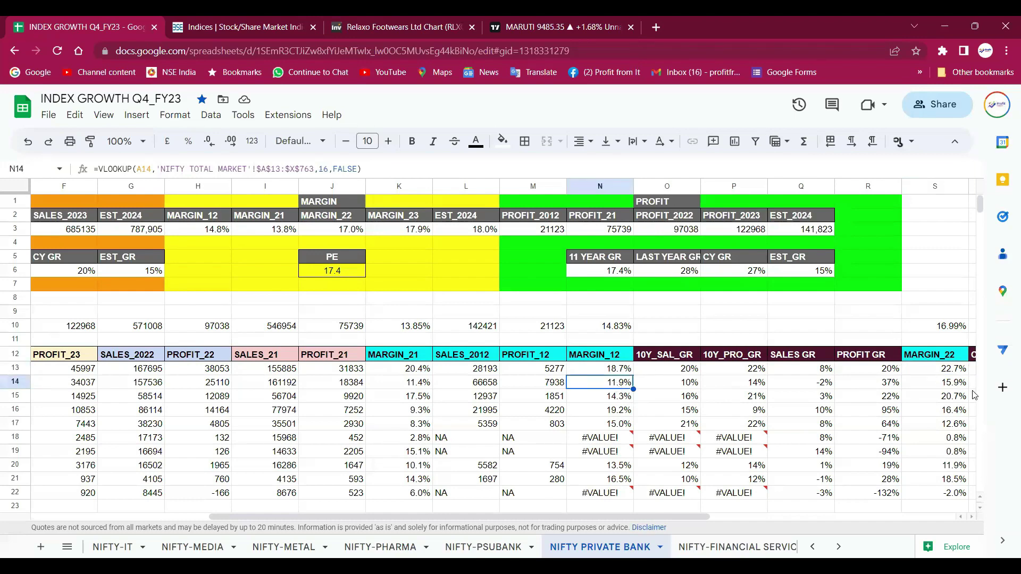
{"action": "left_click", "coordinate": [963, 388]}
{"action": "left_click", "coordinate": [598, 384]}
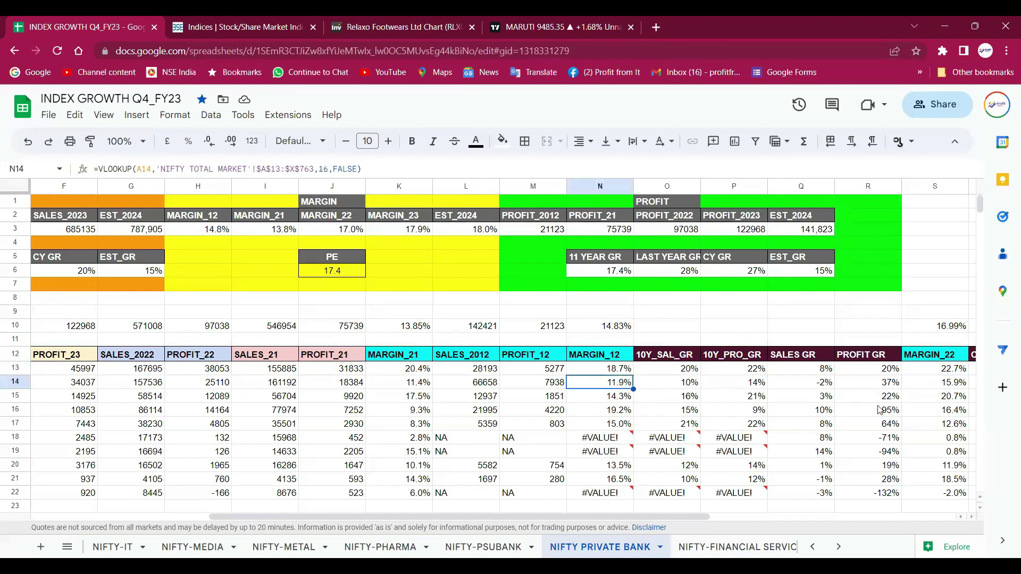
{"action": "left_click", "coordinate": [953, 384]}
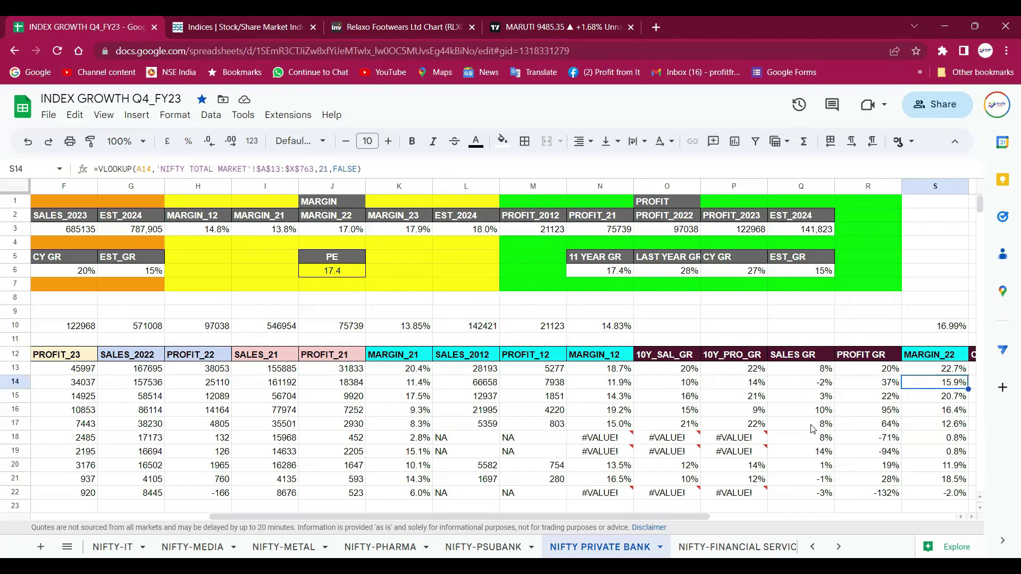
{"action": "scroll", "coordinate": [812, 429], "scroll_direction": "right", "scroll_amount": 5}
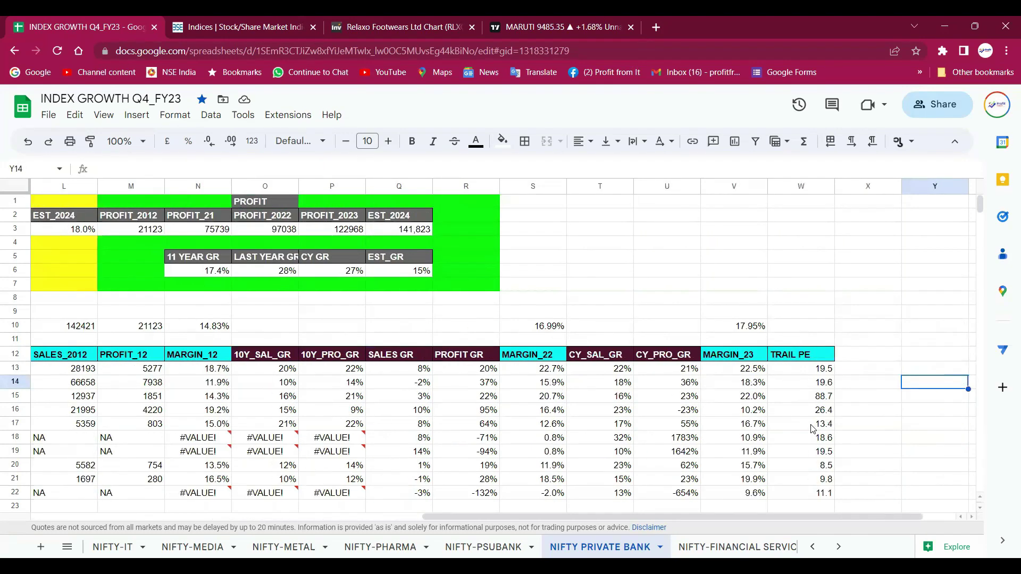
{"action": "key", "text": "Right"}
{"action": "key", "text": "Right"}
{"action": "key", "text": "Right"}
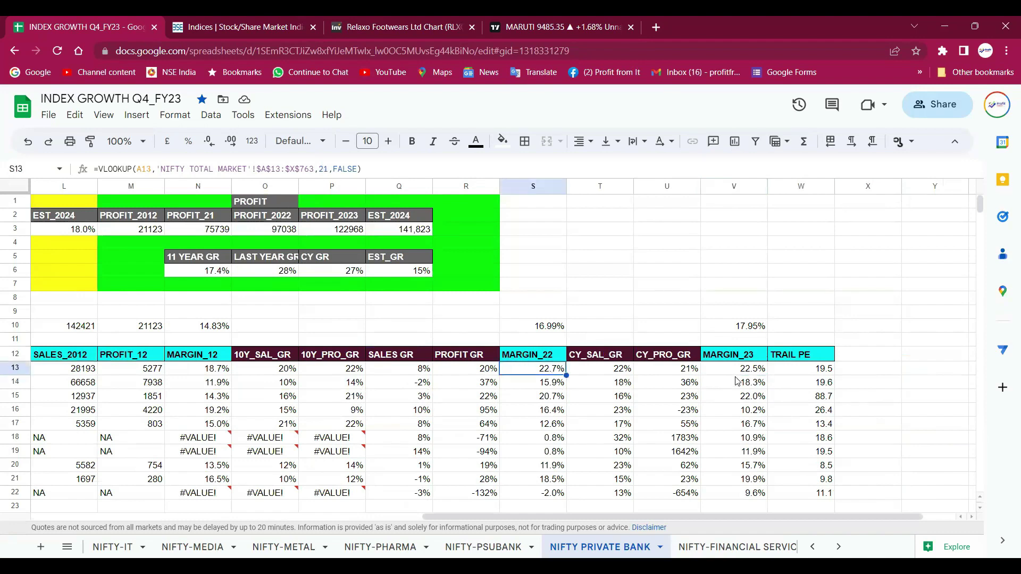
{"action": "left_click", "coordinate": [743, 373]}
{"action": "left_click", "coordinate": [551, 384]}
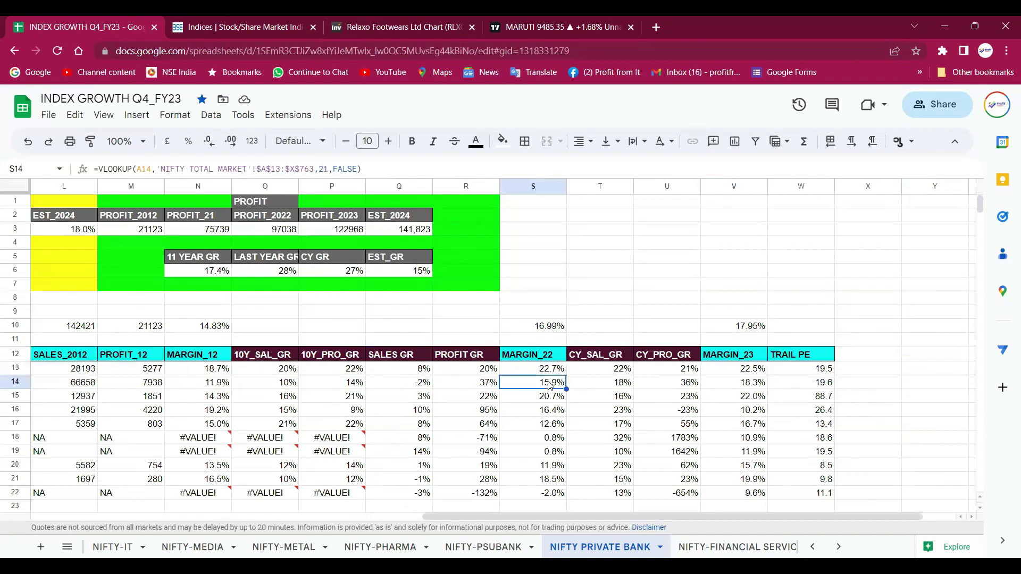
{"action": "left_click", "coordinate": [759, 386]}
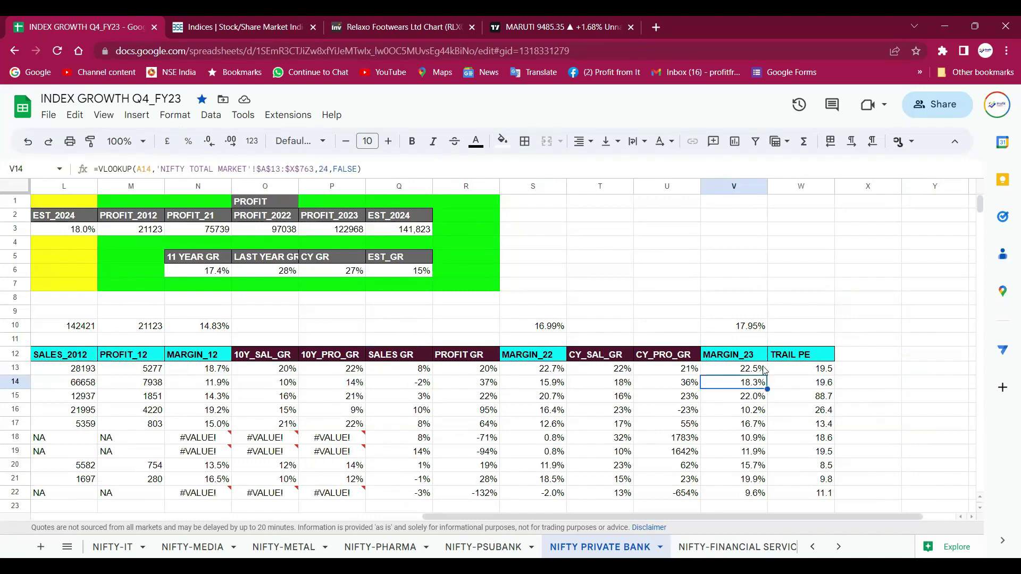
{"action": "left_click", "coordinate": [754, 372]}
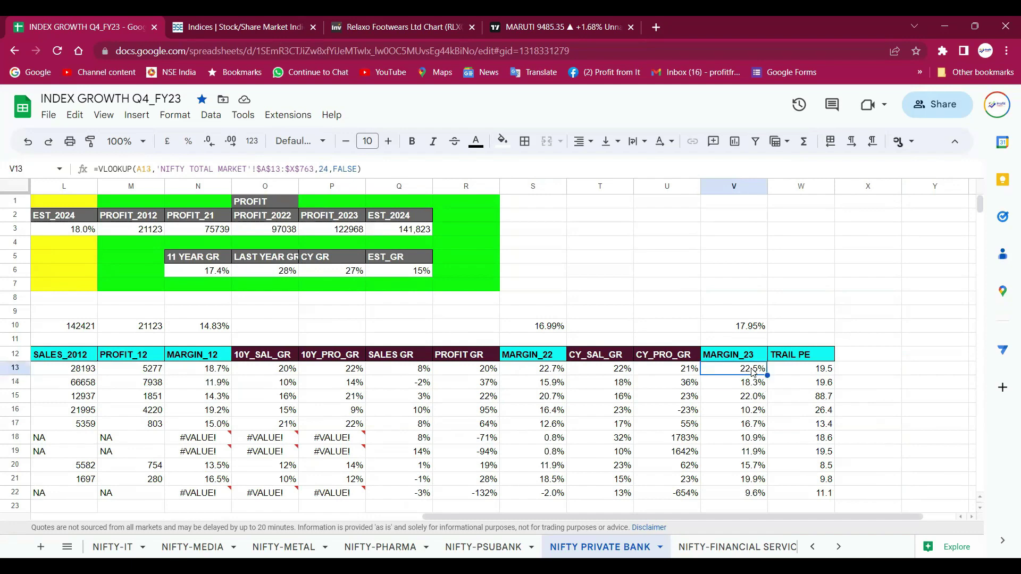
{"action": "left_click", "coordinate": [752, 409]}
{"action": "left_click", "coordinate": [754, 425]}
{"action": "left_click", "coordinate": [758, 479]}
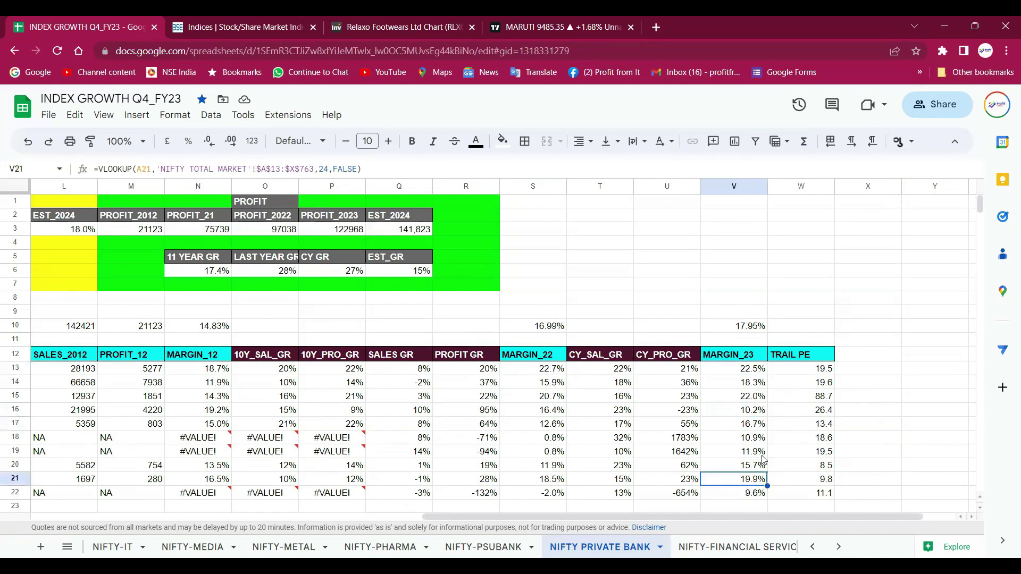
{"action": "scroll", "coordinate": [764, 460], "scroll_direction": "left", "scroll_amount": 10}
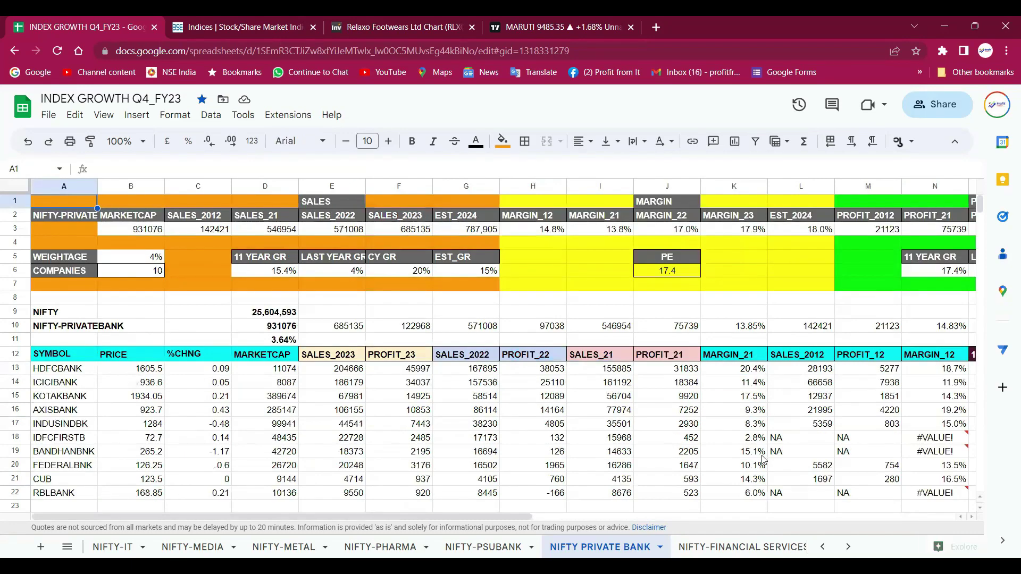